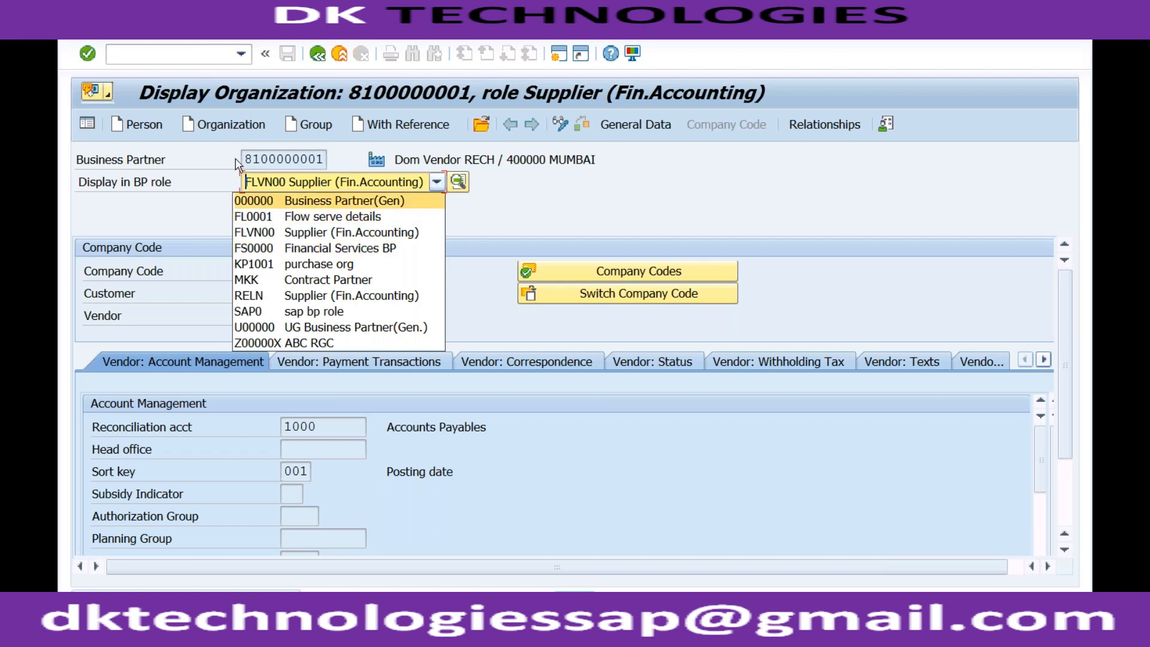
Step: Switch the vendor to change mode, assign the BP role FLVN01 Vendor and open its purchasing data
{"action": "left_click", "coordinate": [205, 166]}
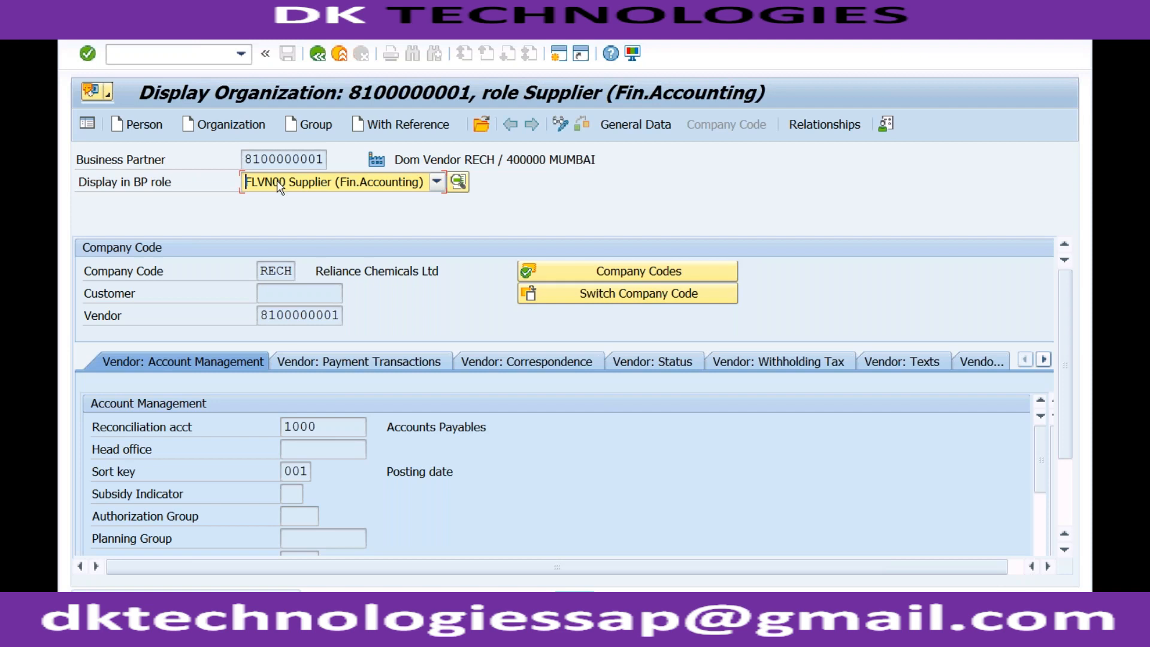
{"action": "left_click", "coordinate": [563, 122]}
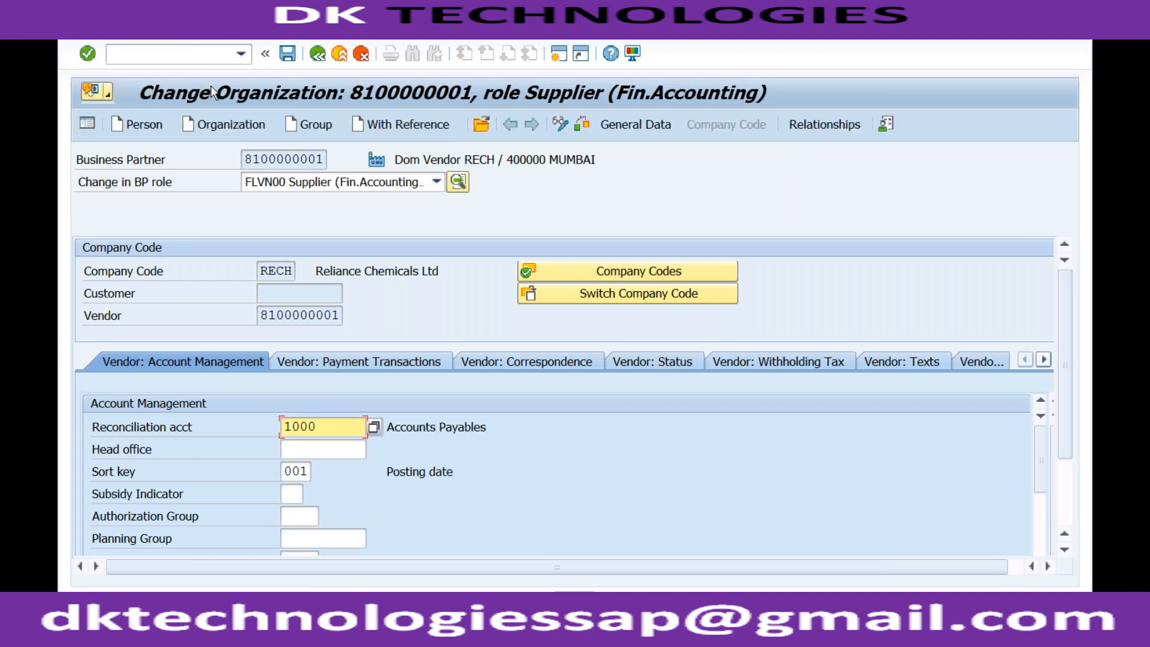
{"action": "left_click", "coordinate": [358, 186]}
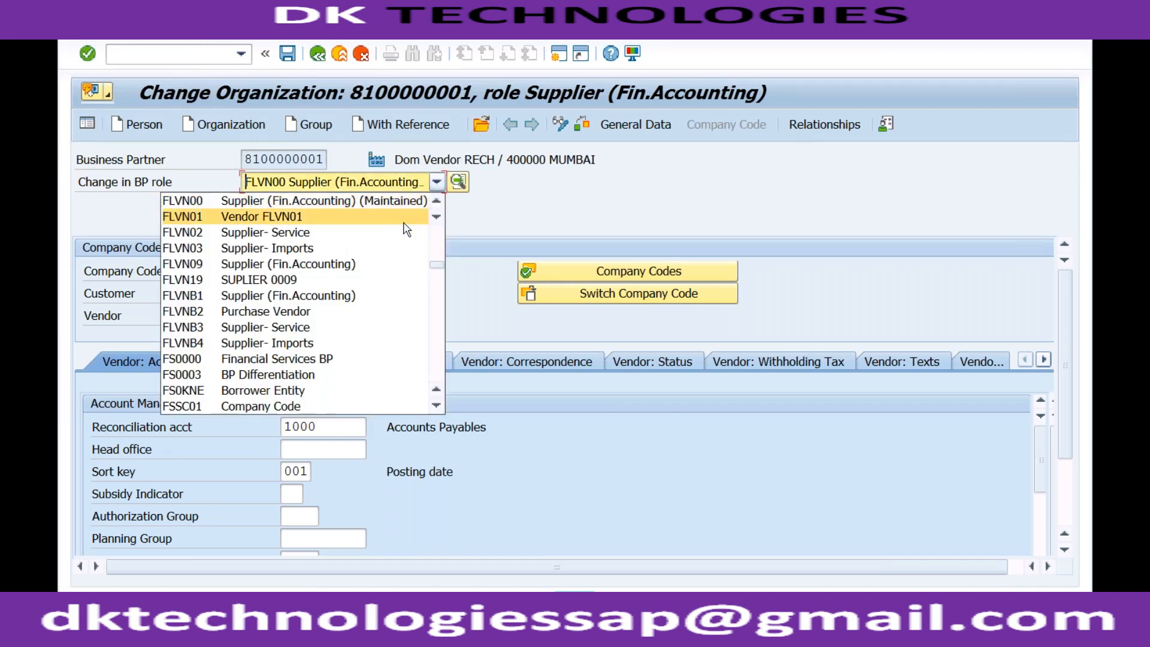
{"action": "left_click", "coordinate": [299, 220]}
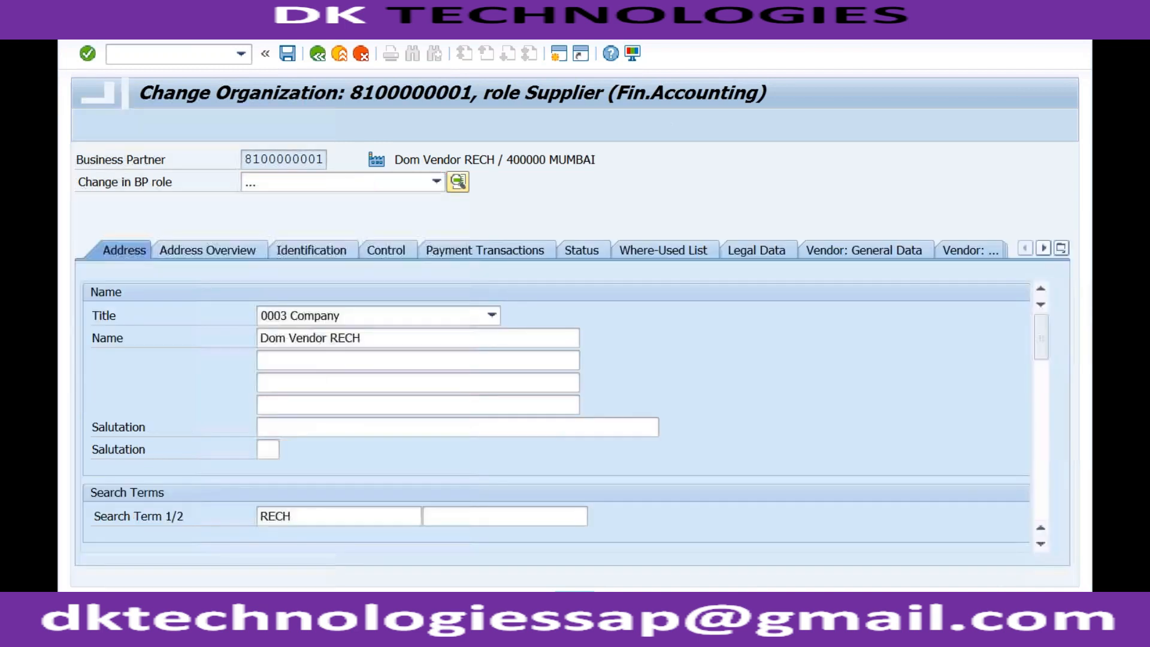
{"action": "left_click", "coordinate": [596, 124]}
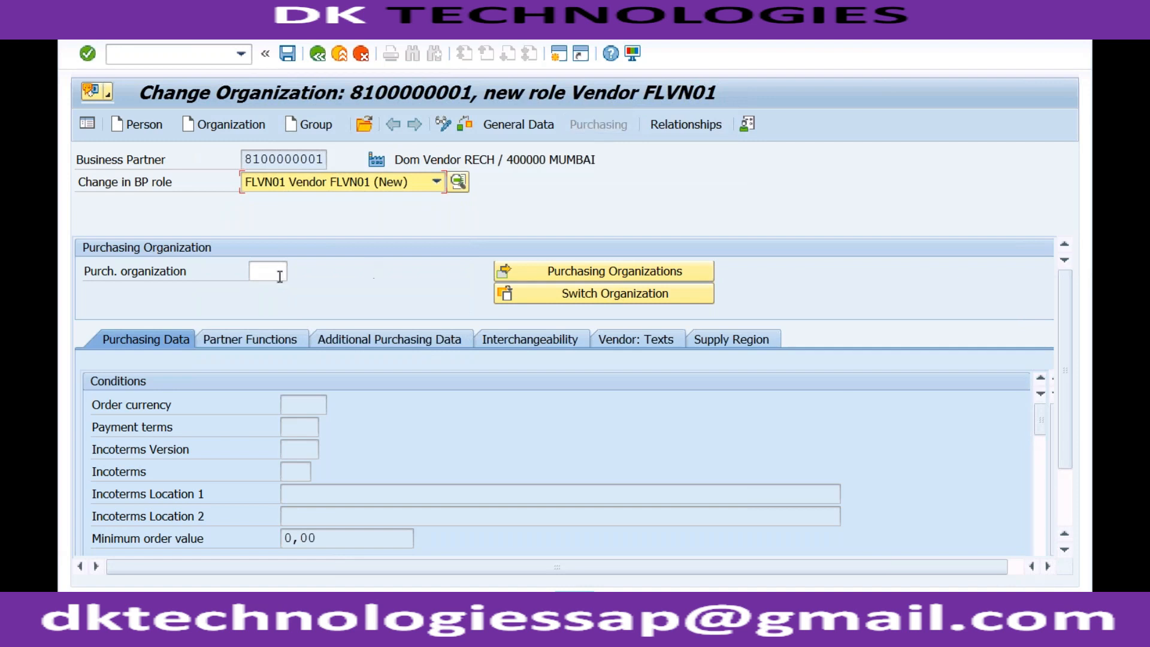
Step: Set the purchasing organization to RC01, Purch Org for RC01, from the value list and confirm it
{"action": "left_click", "coordinate": [269, 271]}
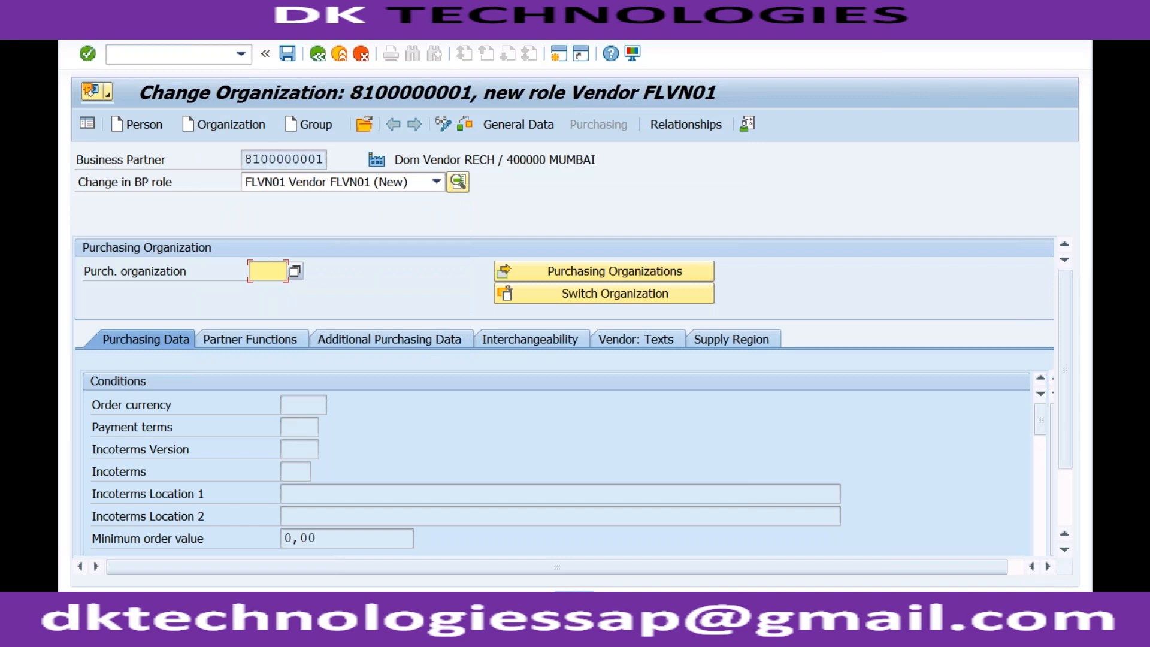
{"action": "left_click", "coordinate": [295, 272]}
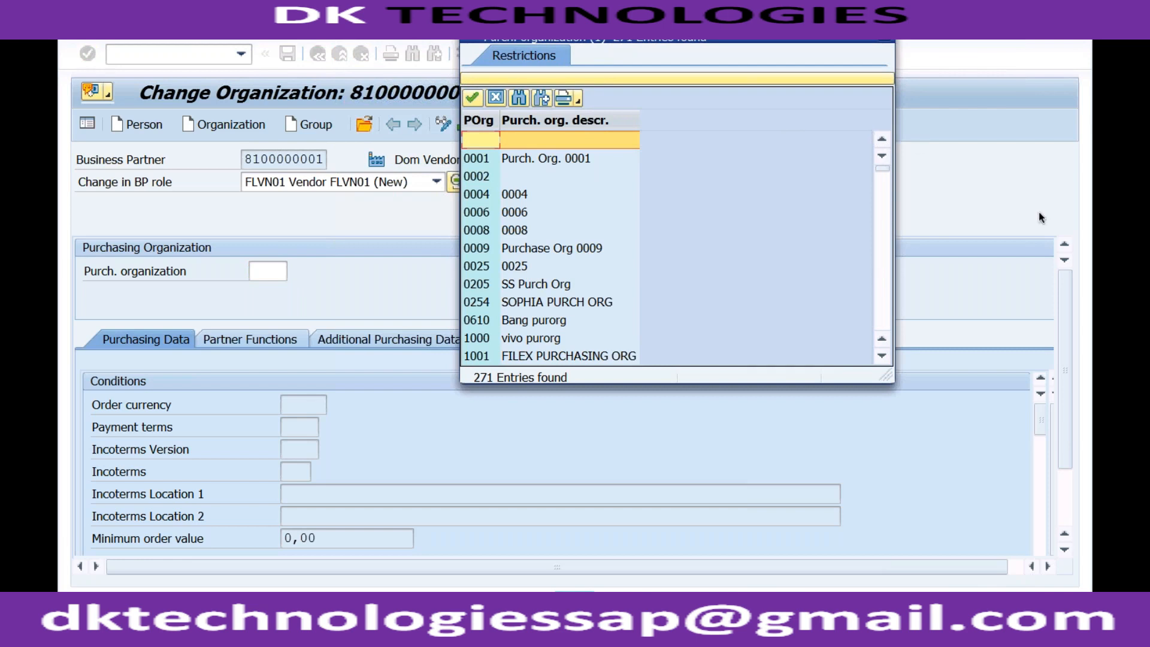
{"action": "left_click", "coordinate": [887, 258]}
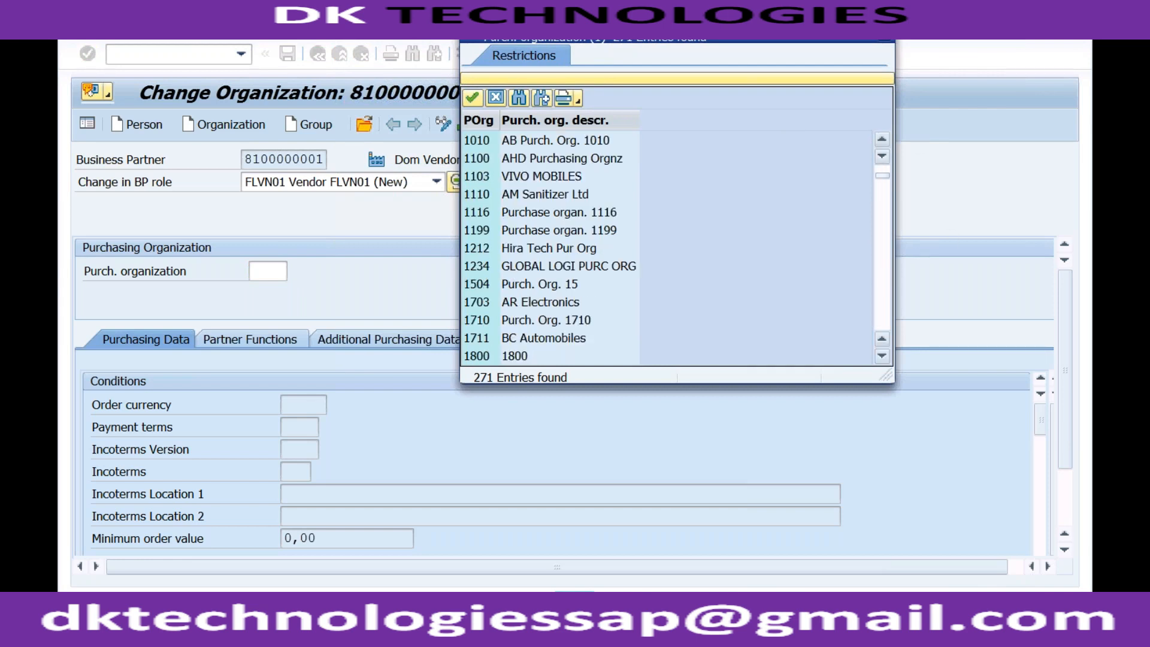
{"action": "scroll", "coordinate": [551, 248], "scroll_direction": "down", "scroll_amount": 20}
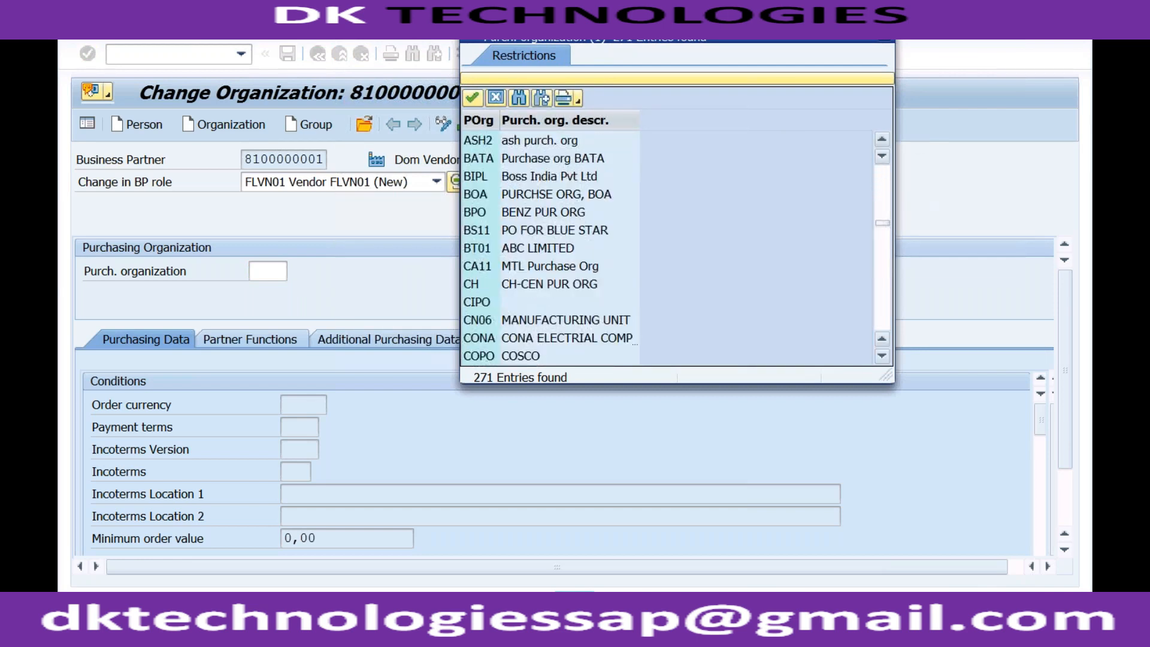
{"action": "left_click", "coordinate": [886, 277]}
{"action": "left_click", "coordinate": [886, 294]}
{"action": "left_click", "coordinate": [887, 295]}
{"action": "left_click", "coordinate": [888, 299]}
{"action": "left_click", "coordinate": [889, 300]}
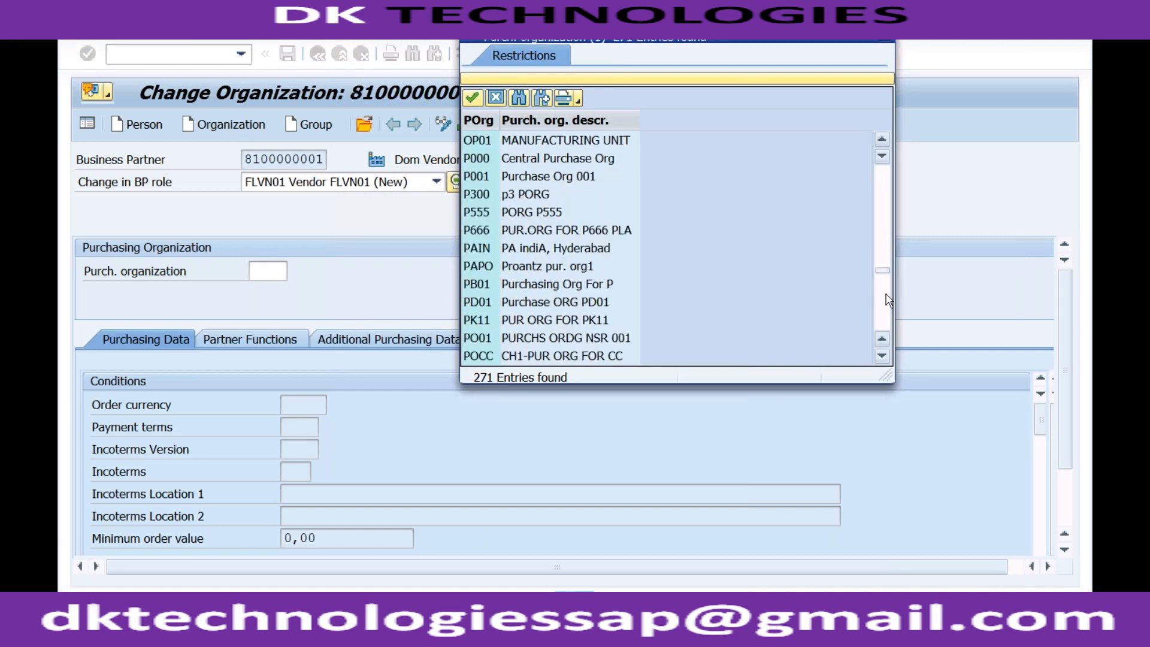
{"action": "left_click", "coordinate": [889, 300]}
{"action": "left_click", "coordinate": [889, 300]}
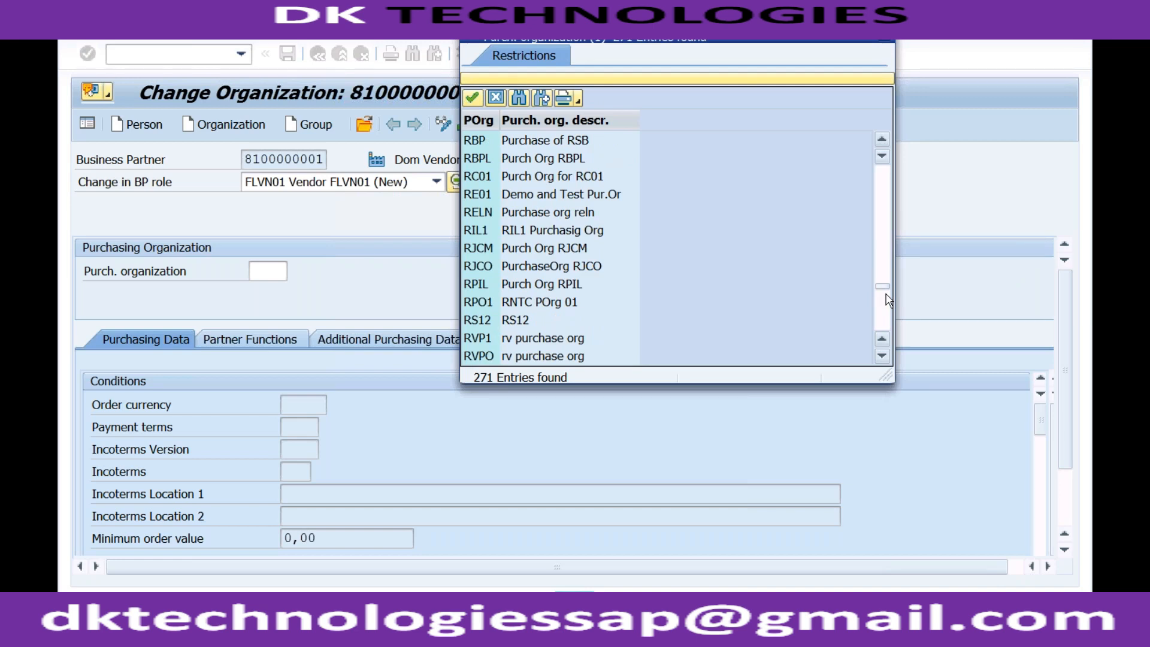
{"action": "left_click", "coordinate": [595, 182]}
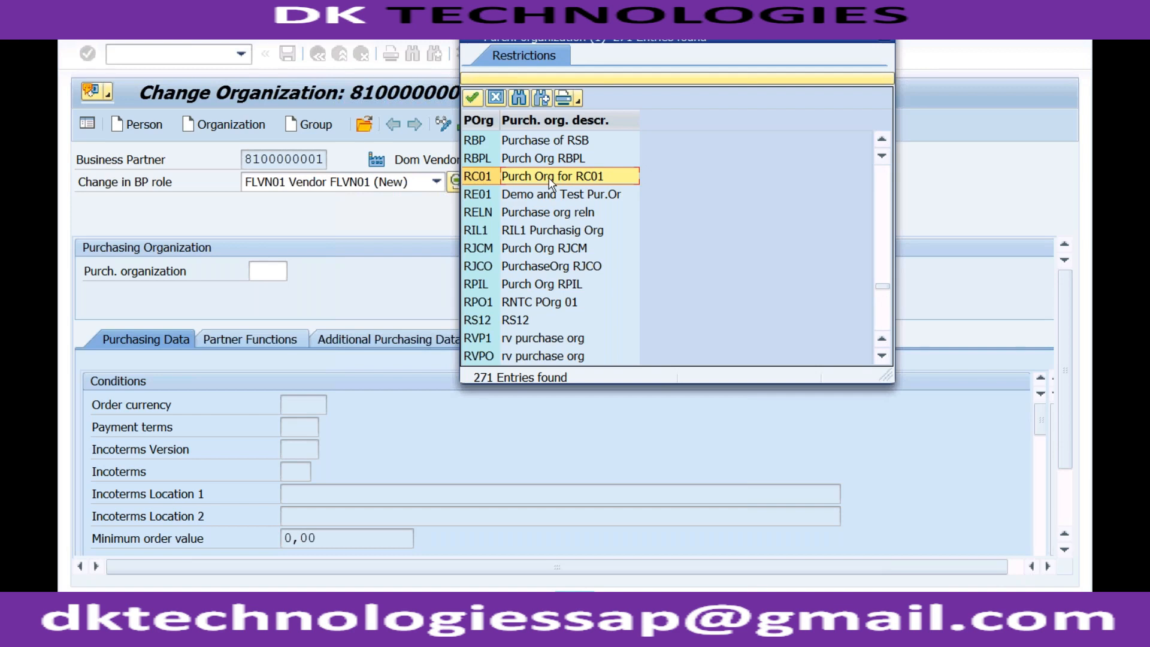
{"action": "double_click", "coordinate": [480, 176]}
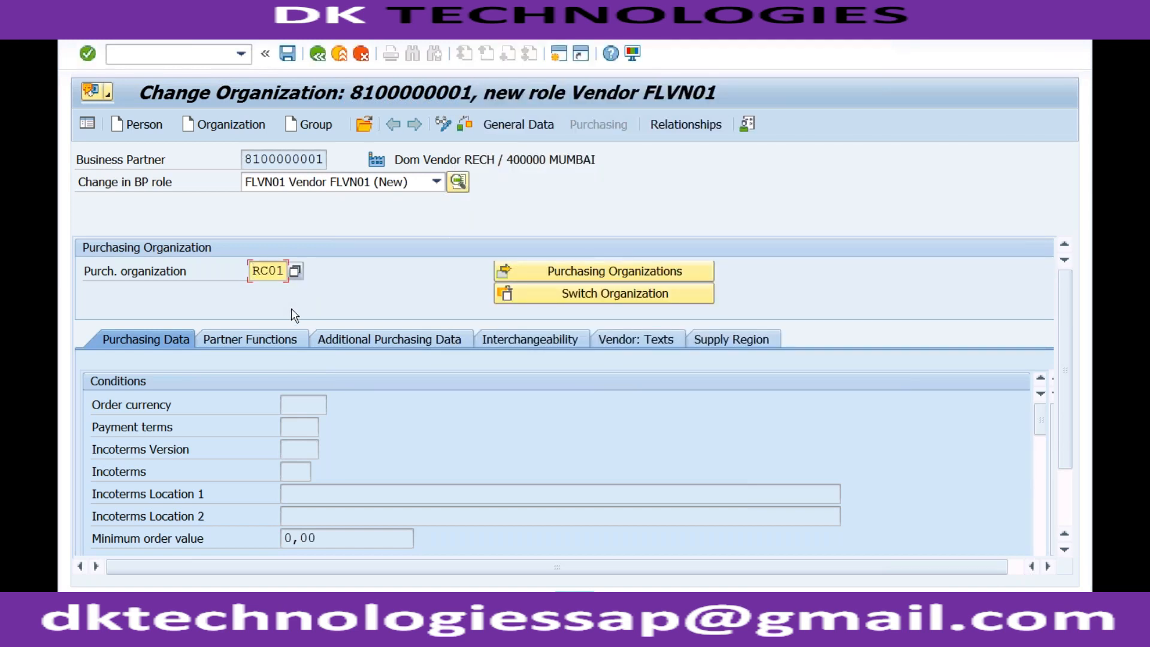
{"action": "key", "text": "Return"}
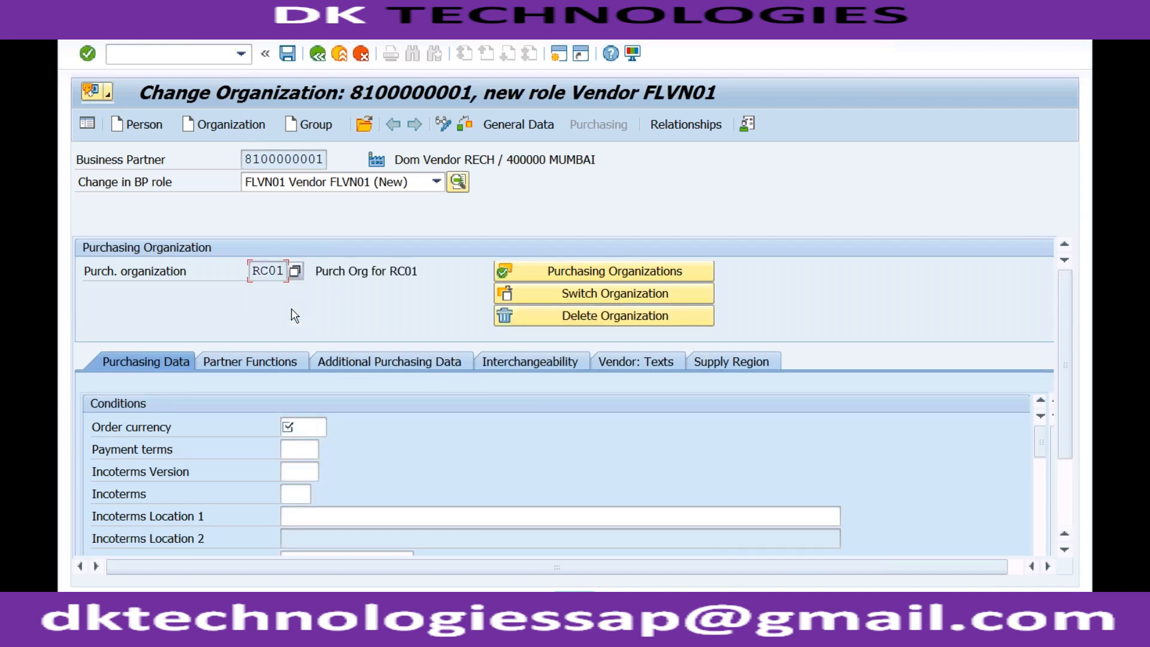
Step: Set the order currency to INR in the purchasing conditions
{"action": "left_click", "coordinate": [305, 427]}
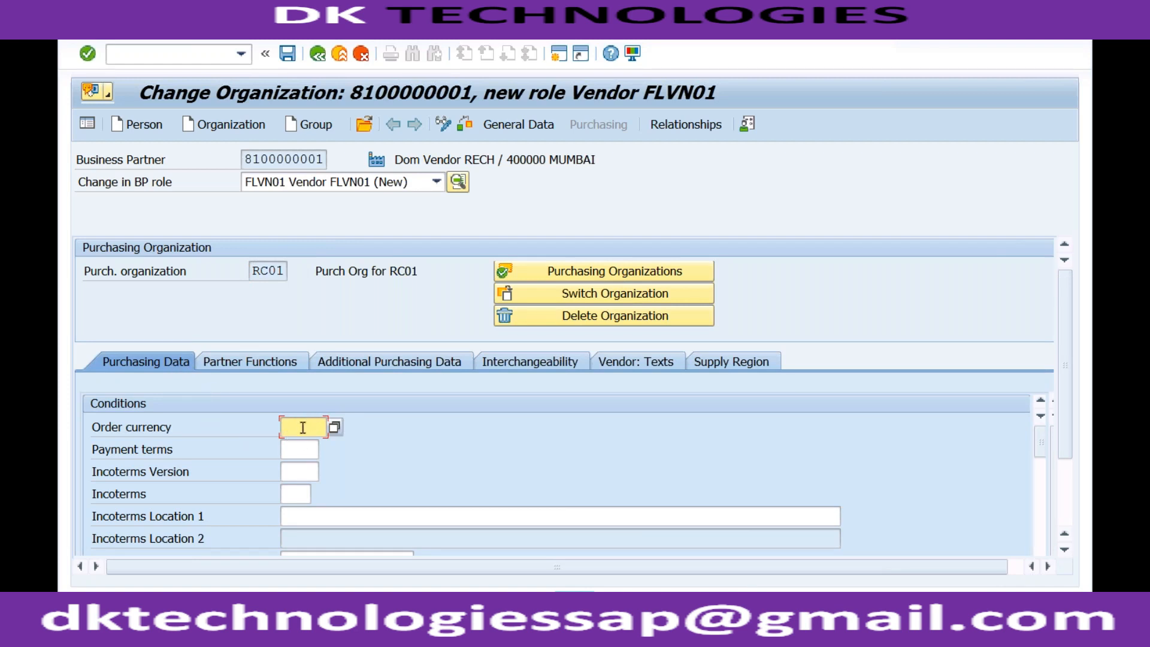
{"action": "left_click", "coordinate": [302, 451]}
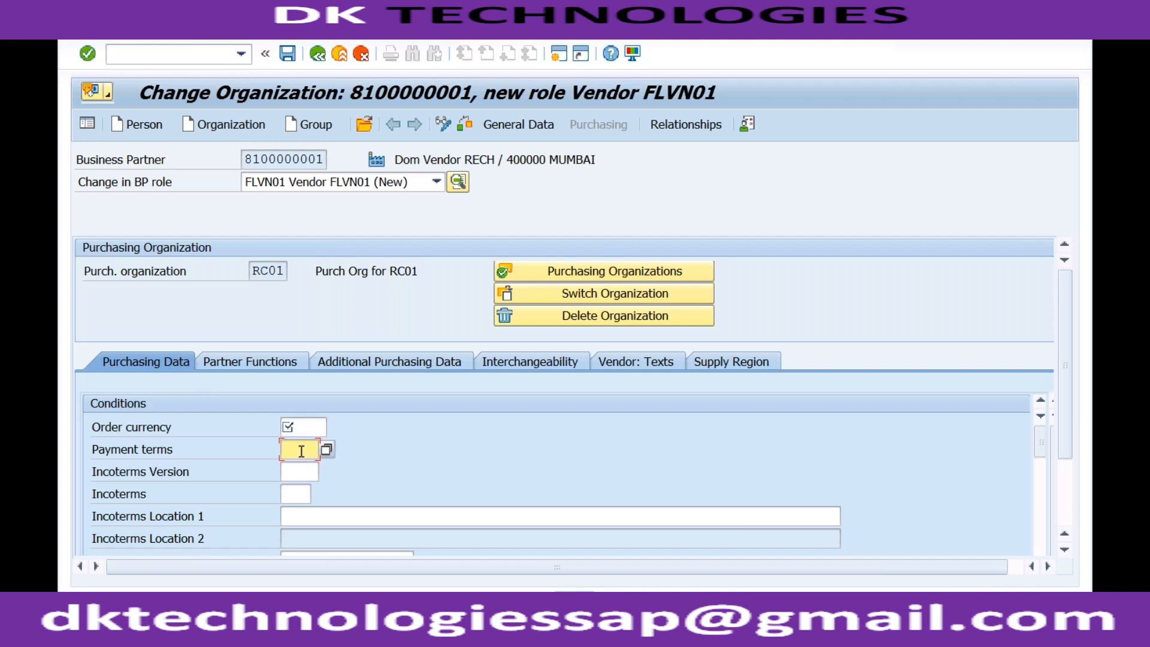
{"action": "left_click", "coordinate": [300, 471]}
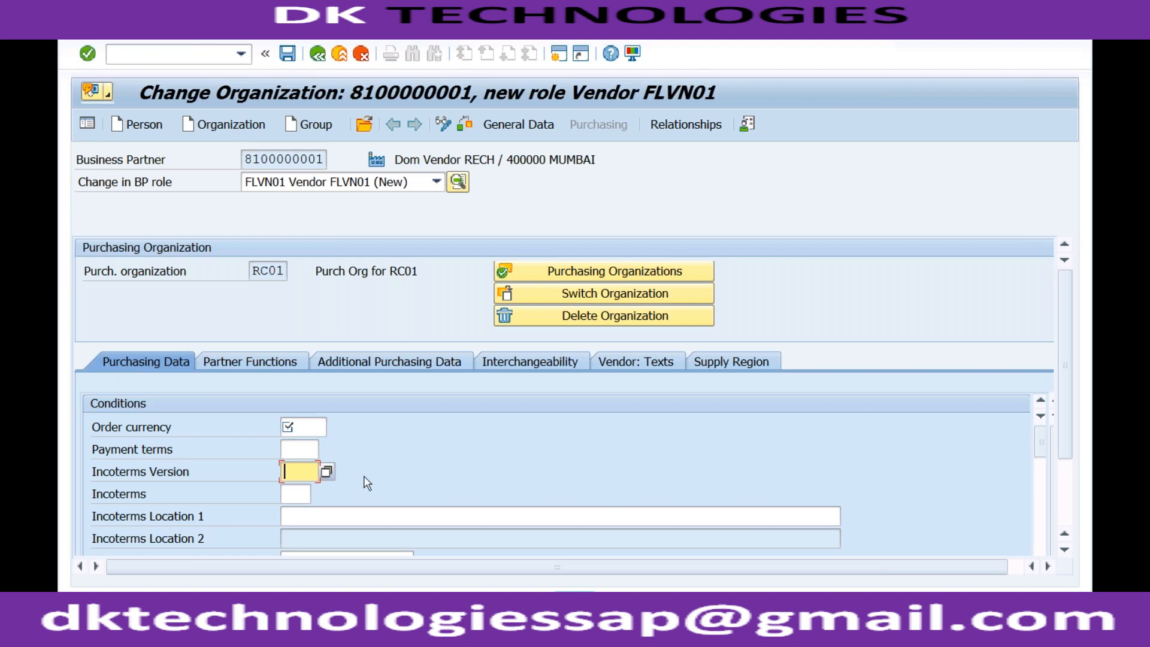
{"action": "left_click", "coordinate": [293, 428]}
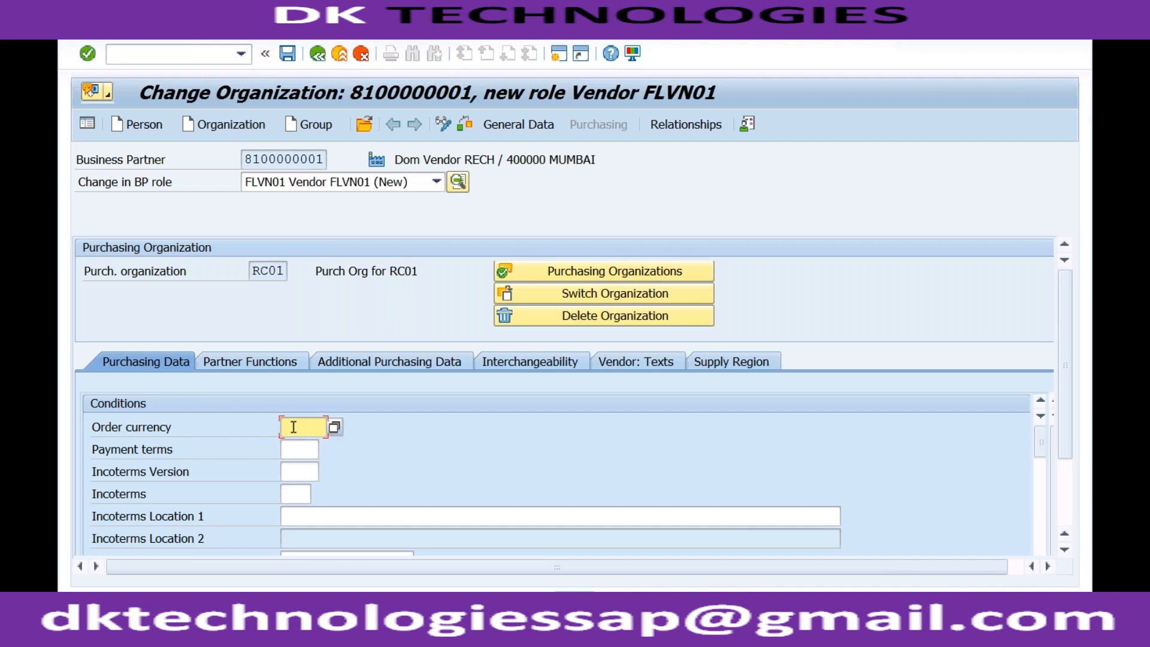
{"action": "type", "text": "INR"}
{"action": "key", "text": "Return"}
Step: Review the vendor's partner functions, additional purchasing data and interchangeability settings, and save the business partner
{"action": "left_click", "coordinate": [271, 363]}
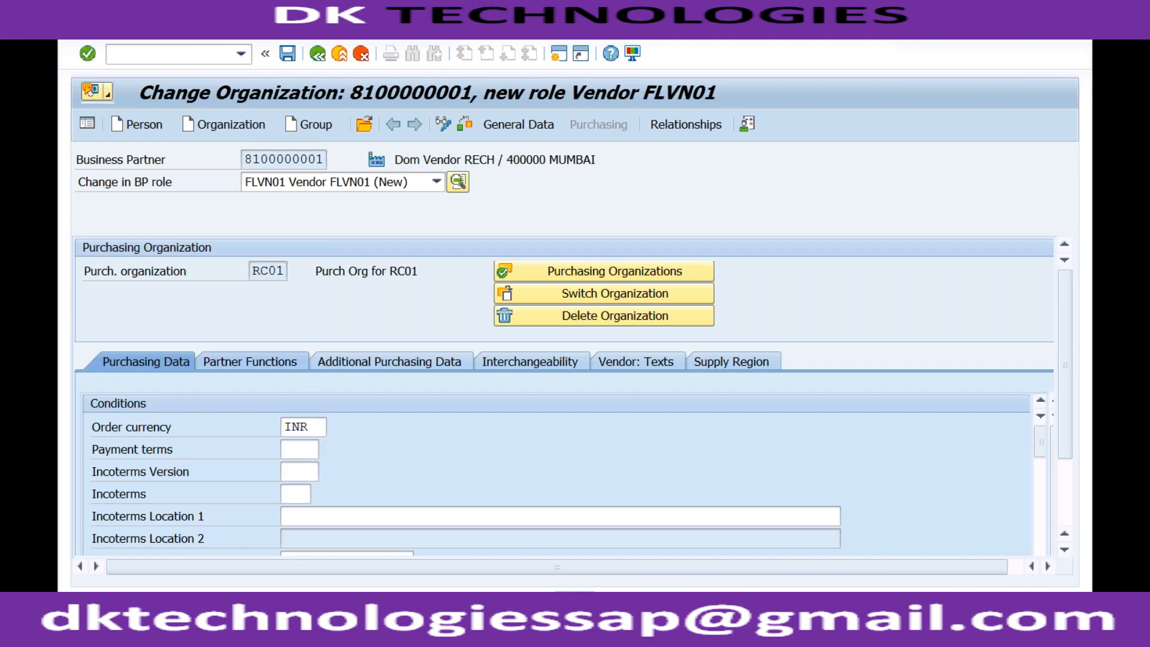
{"action": "left_click", "coordinate": [373, 359]}
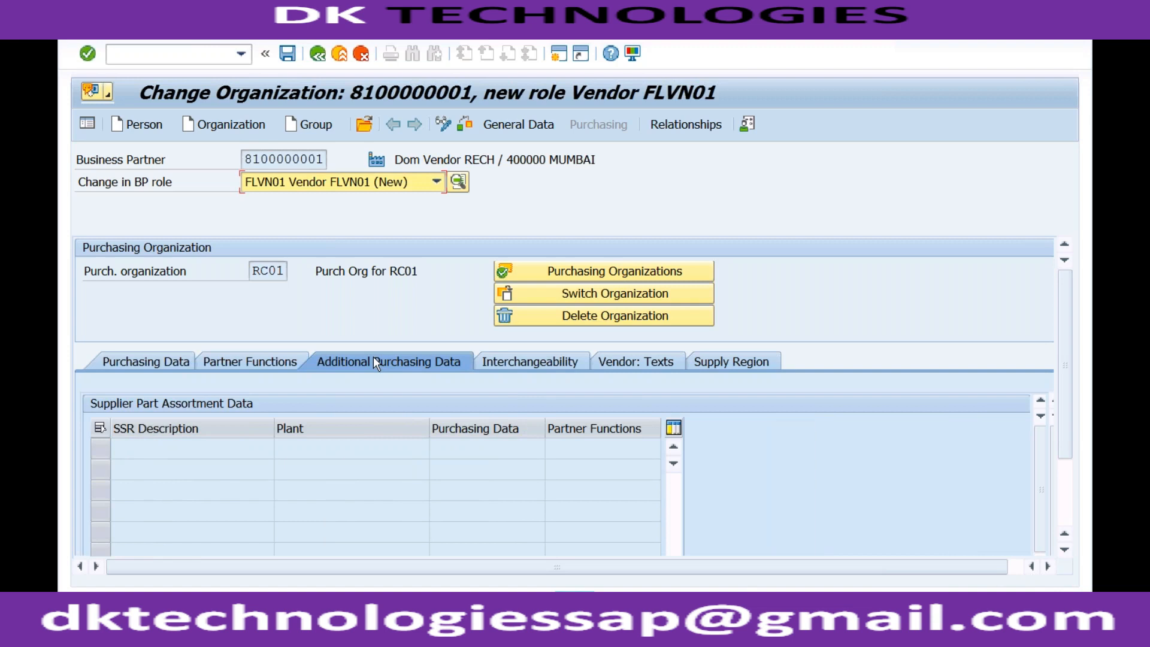
{"action": "left_click", "coordinate": [530, 364]}
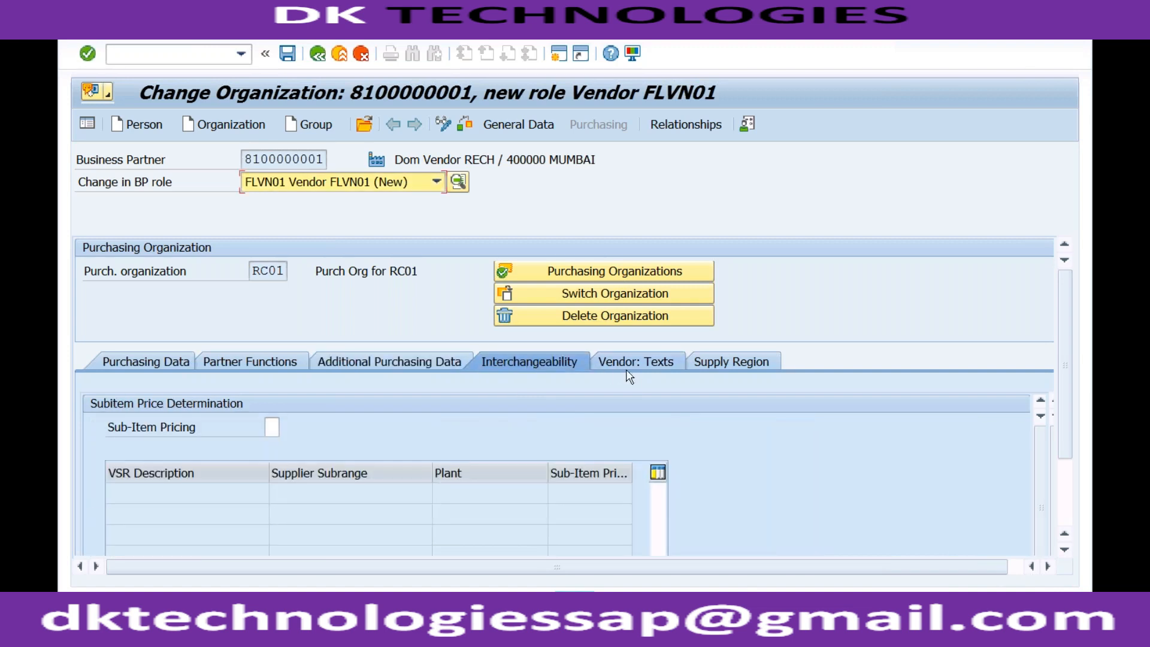
{"action": "left_click", "coordinate": [248, 363]}
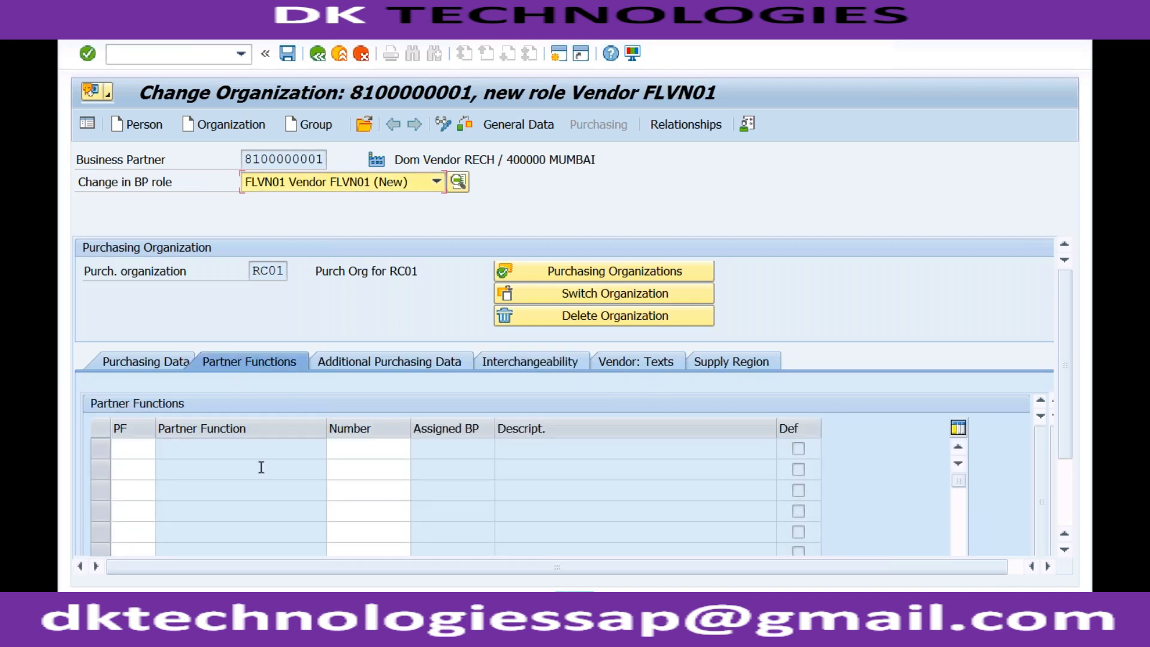
{"action": "left_click", "coordinate": [167, 362]}
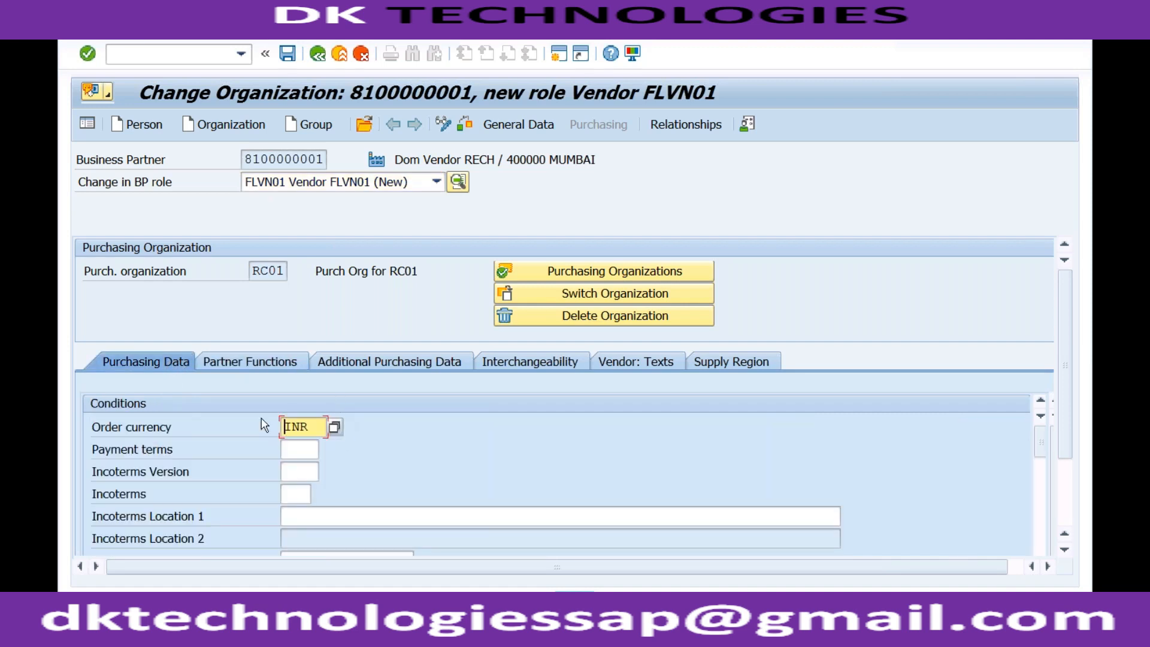
{"action": "left_click", "coordinate": [288, 55]}
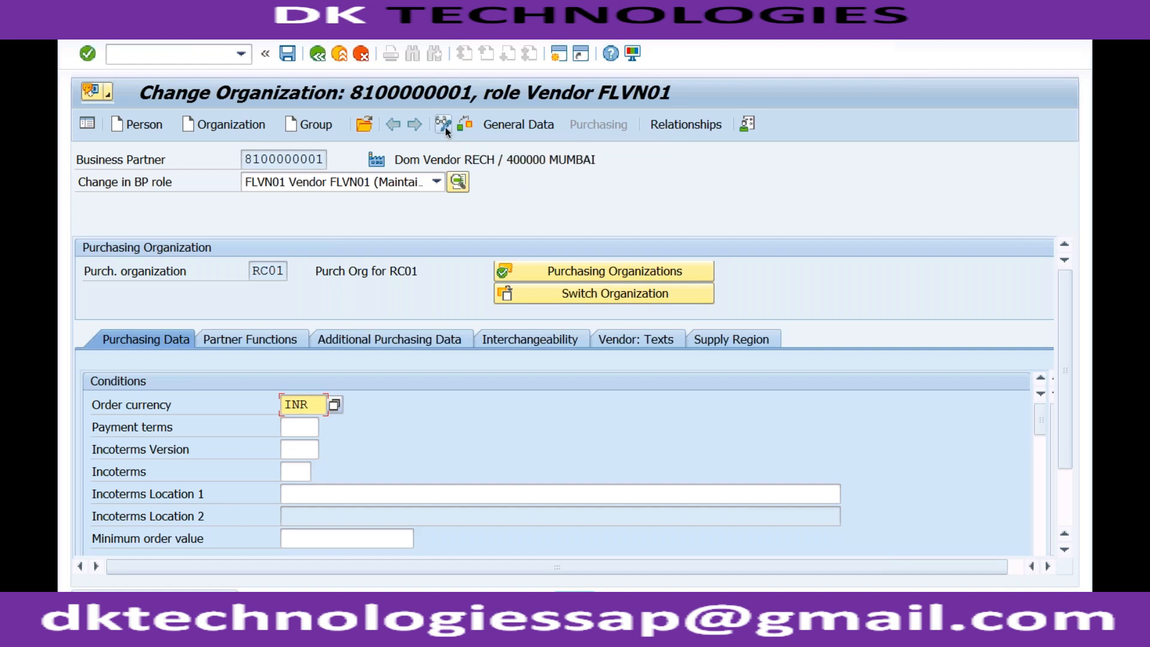
Step: Examine the BP roles assigned to the vendor and their validity dates in the role details
{"action": "left_click", "coordinate": [437, 182]}
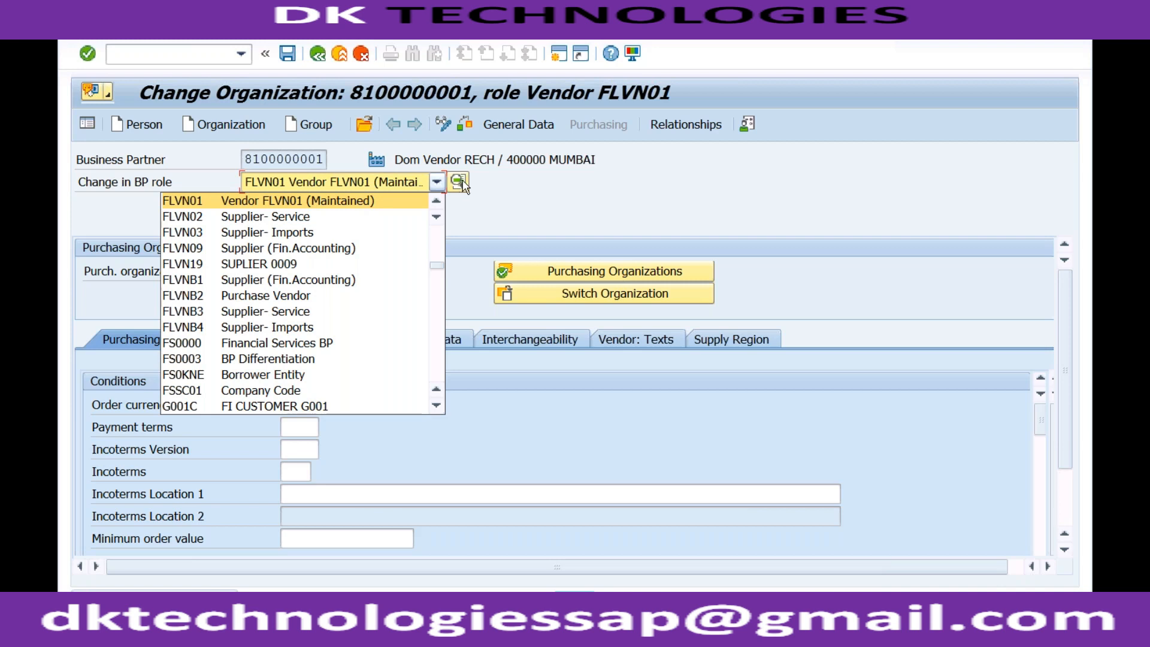
{"action": "left_click", "coordinate": [488, 190]}
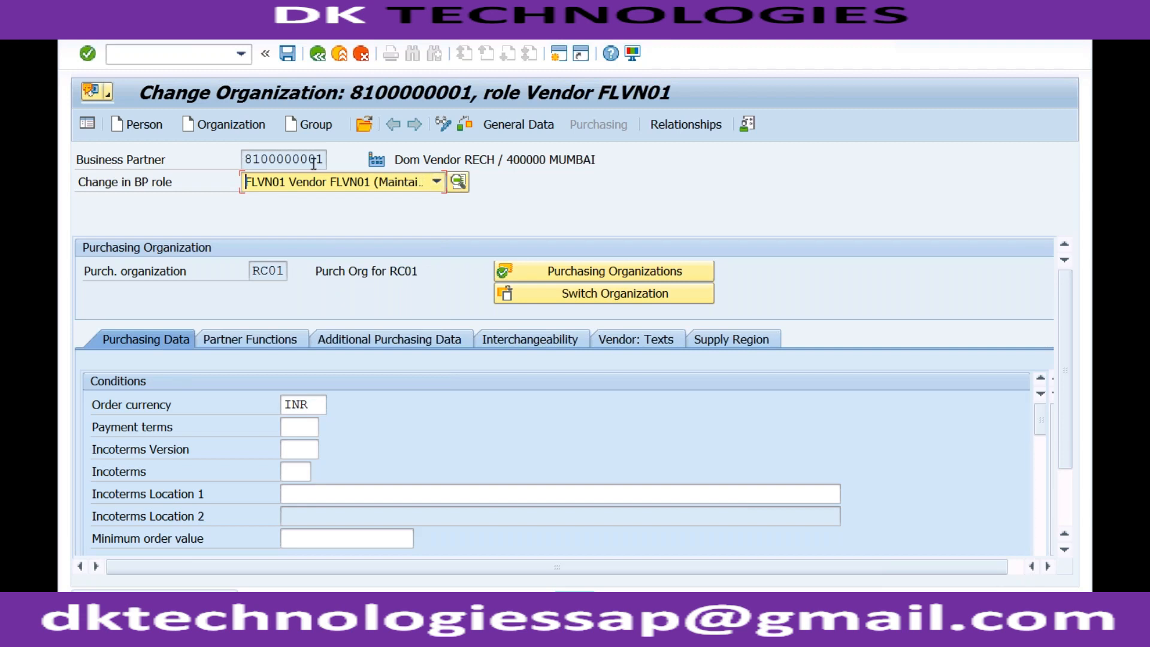
{"action": "left_click", "coordinate": [459, 186]}
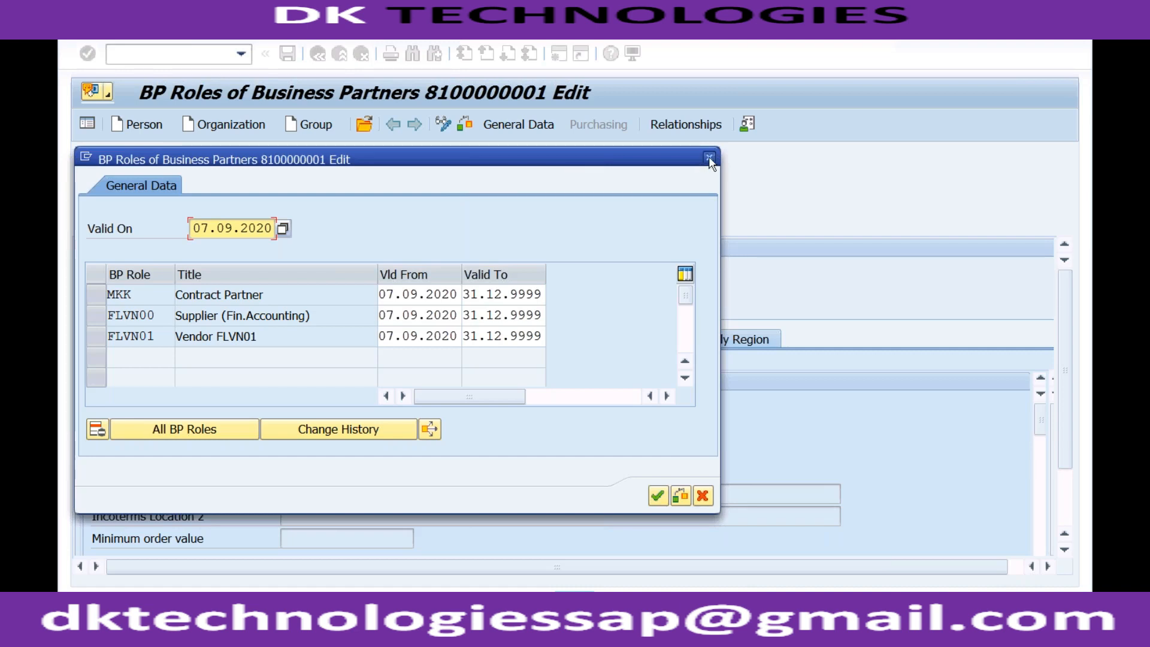
{"action": "left_click", "coordinate": [710, 156]}
{"action": "left_click", "coordinate": [460, 183]}
{"action": "left_click", "coordinate": [324, 317]}
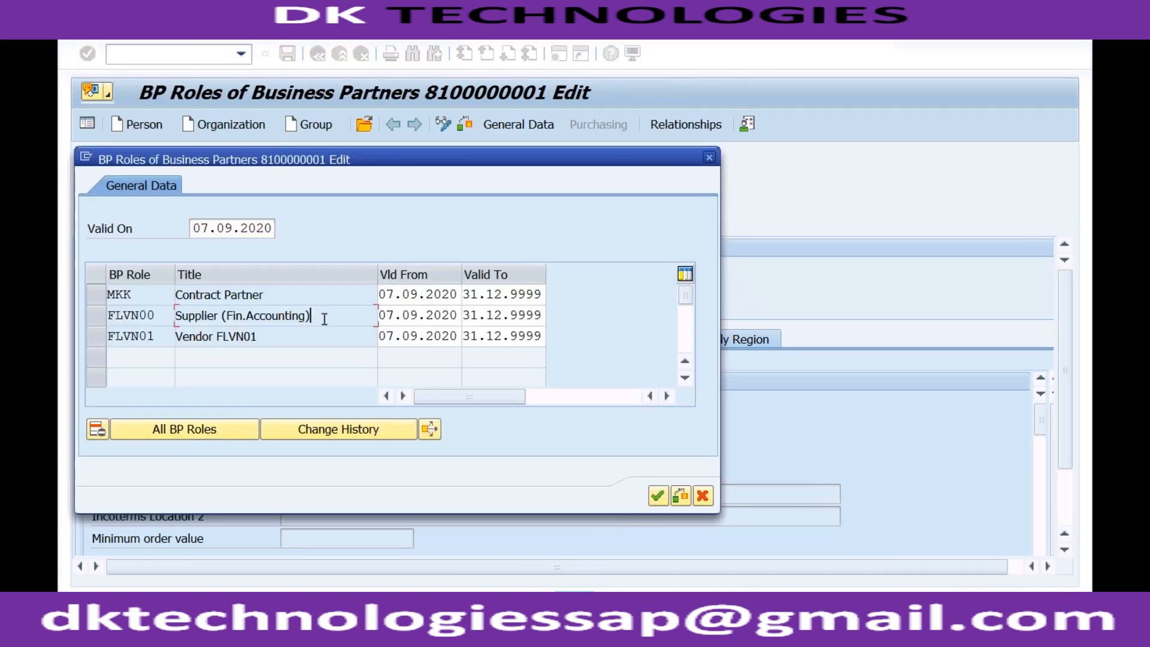
{"action": "left_click", "coordinate": [286, 336]}
{"action": "left_click", "coordinate": [709, 159]}
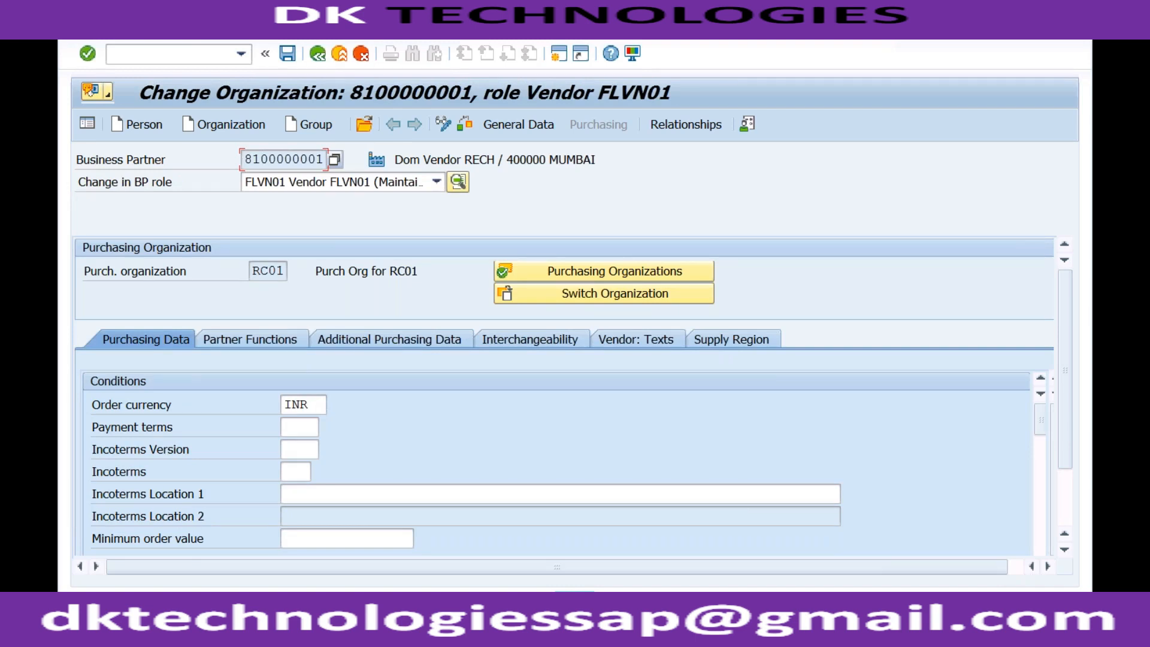
{"action": "left_click", "coordinate": [458, 181]}
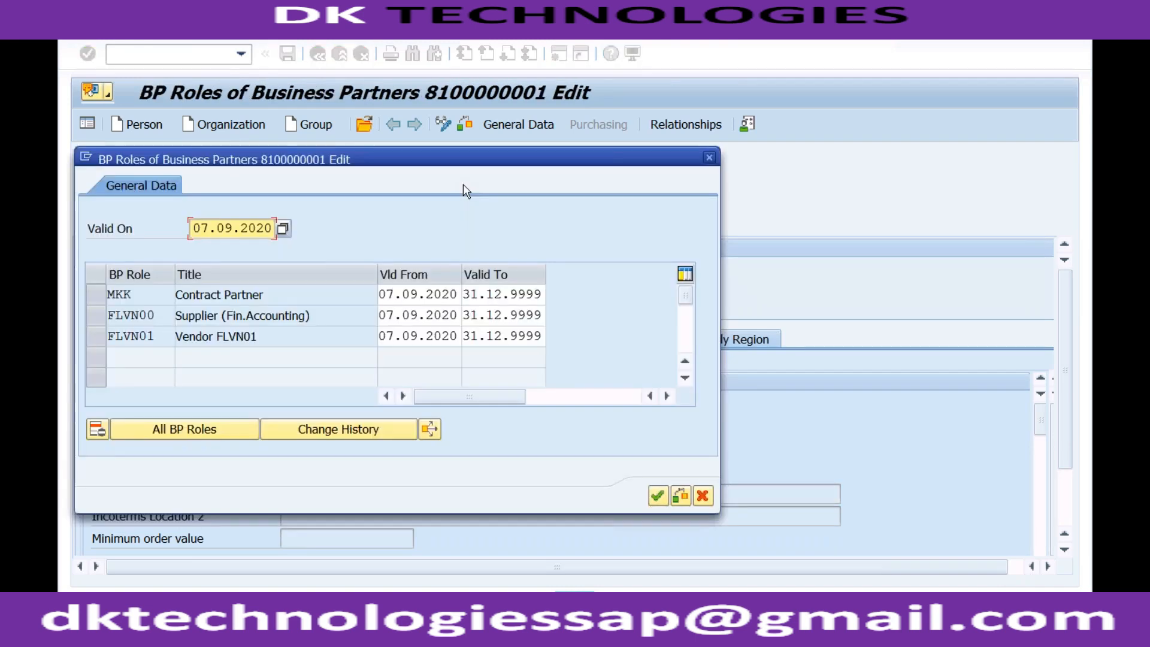
{"action": "left_click", "coordinate": [152, 298]}
{"action": "left_click", "coordinate": [221, 295]}
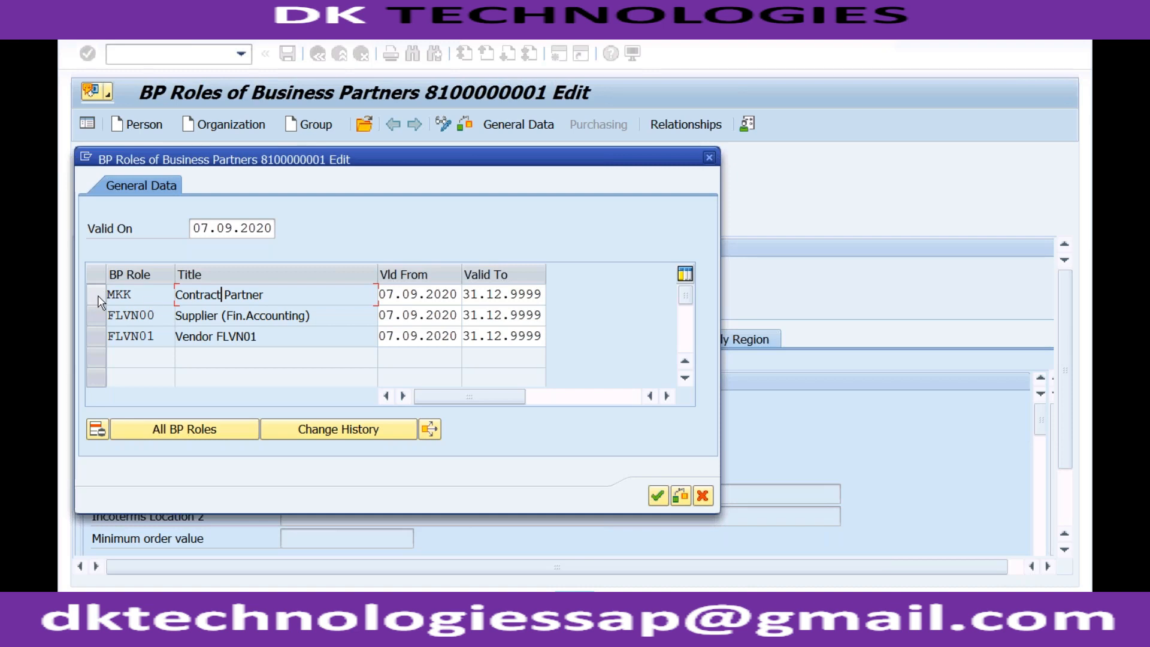
{"action": "left_click", "coordinate": [710, 159]}
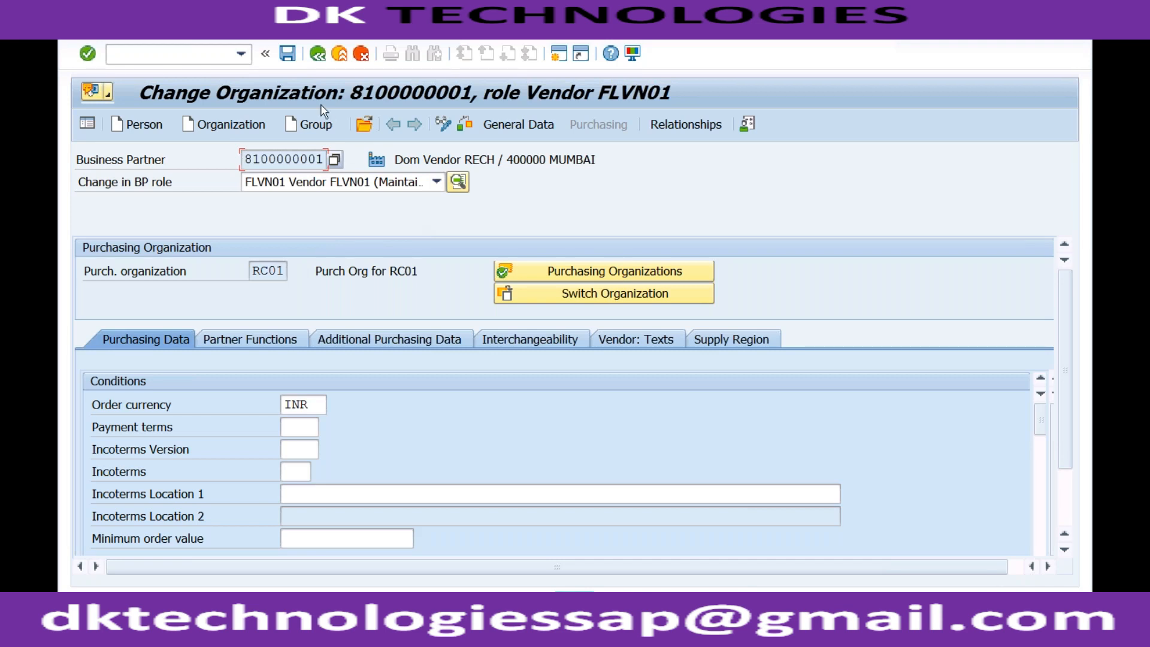
Step: Run transaction /nxd01 and start creating a new organization, discarding the unsaved entry
{"action": "left_click", "coordinate": [199, 55]}
{"action": "type", "text": "/nfd01"}
{"action": "key", "text": "BackSpace"}
{"action": "key", "text": "BackSpace"}
{"action": "key", "text": "BackSpace"}
{"action": "key", "text": "BackSpace"}
{"action": "type", "text": "xd01"}
{"action": "key", "text": "Return"}
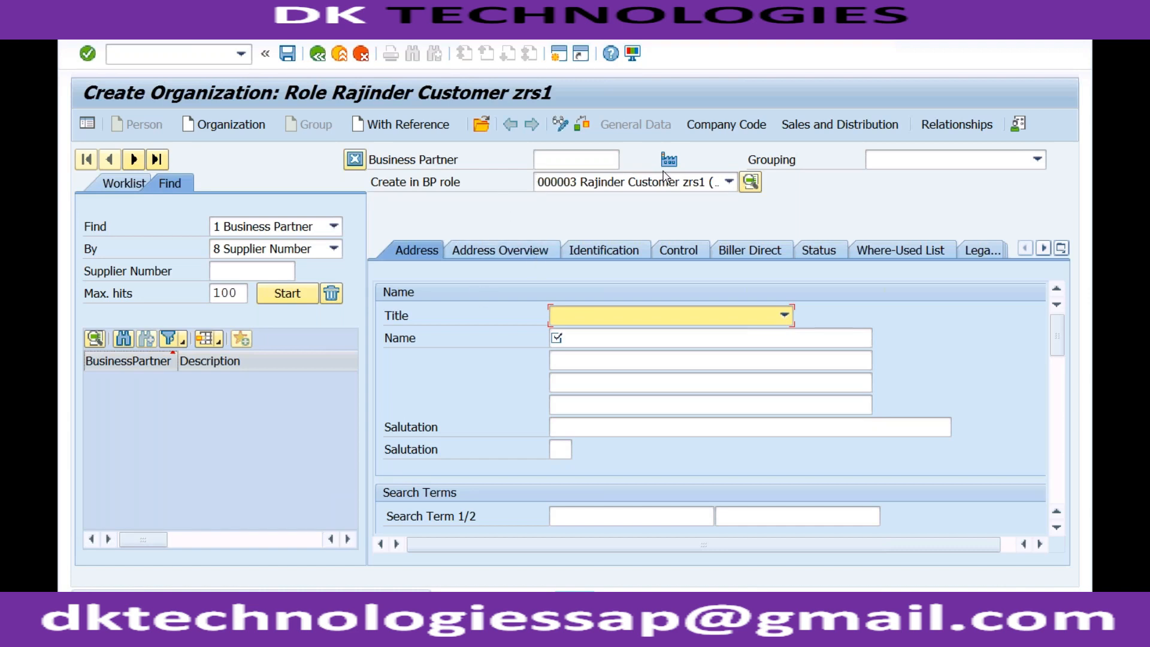
{"action": "left_click", "coordinate": [240, 125]}
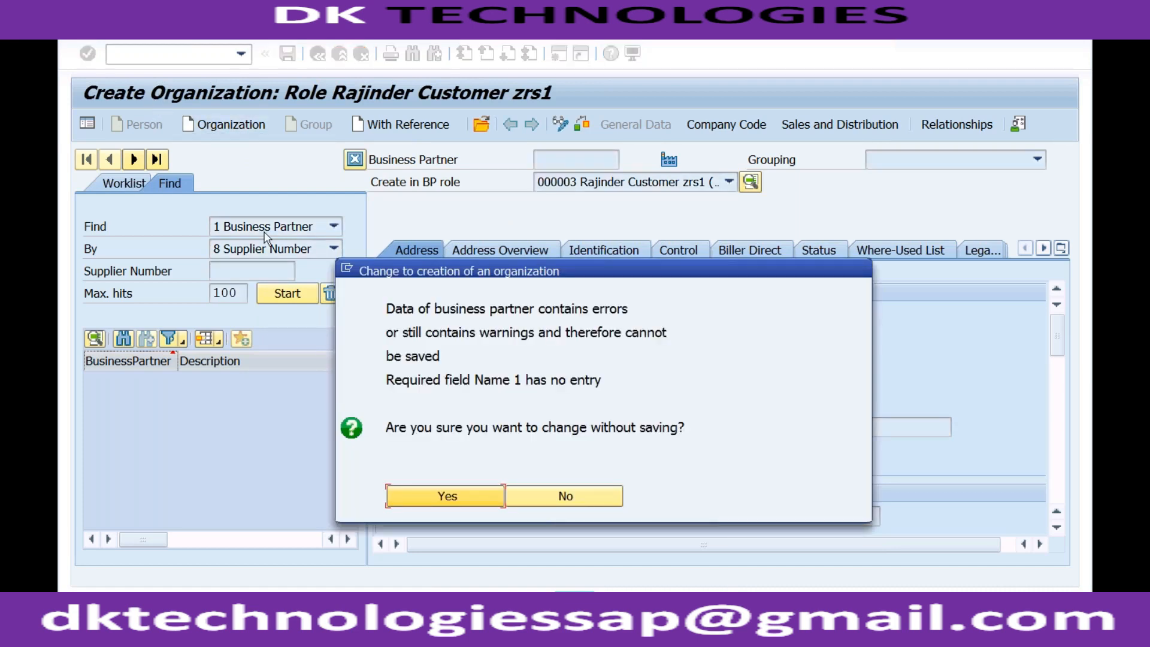
{"action": "left_click", "coordinate": [410, 497]}
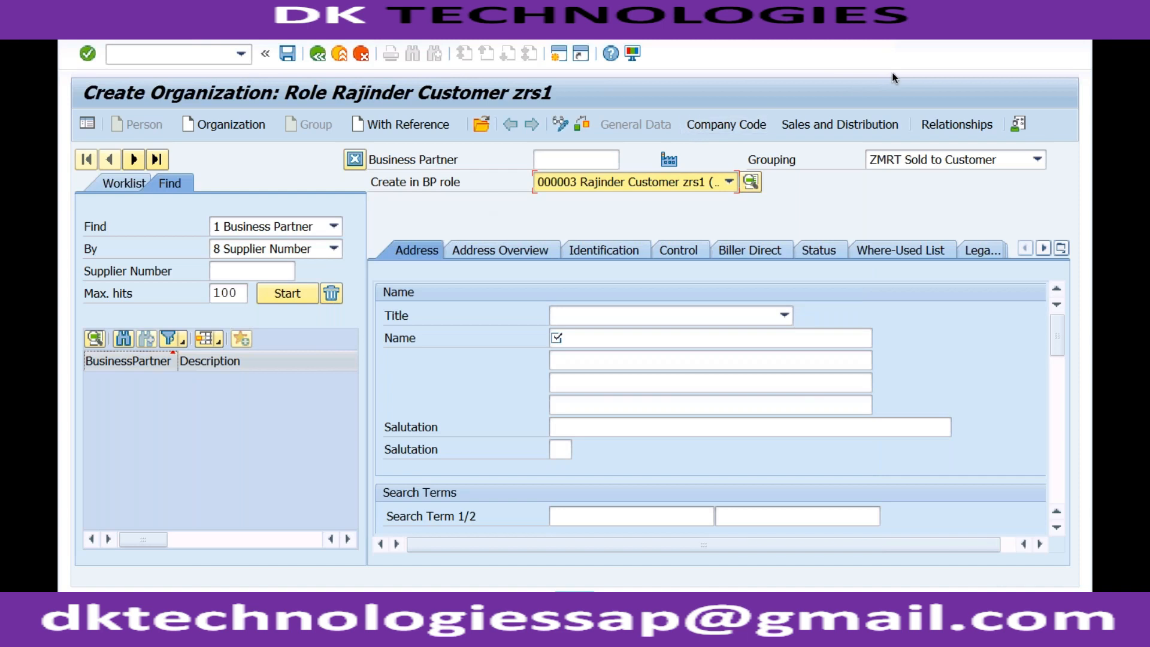
Step: Examine the available business partner groupings, including the domestic, foreign, interco and service RECH groupings, leaving the selected grouping unchanged
{"action": "left_click", "coordinate": [1038, 159]}
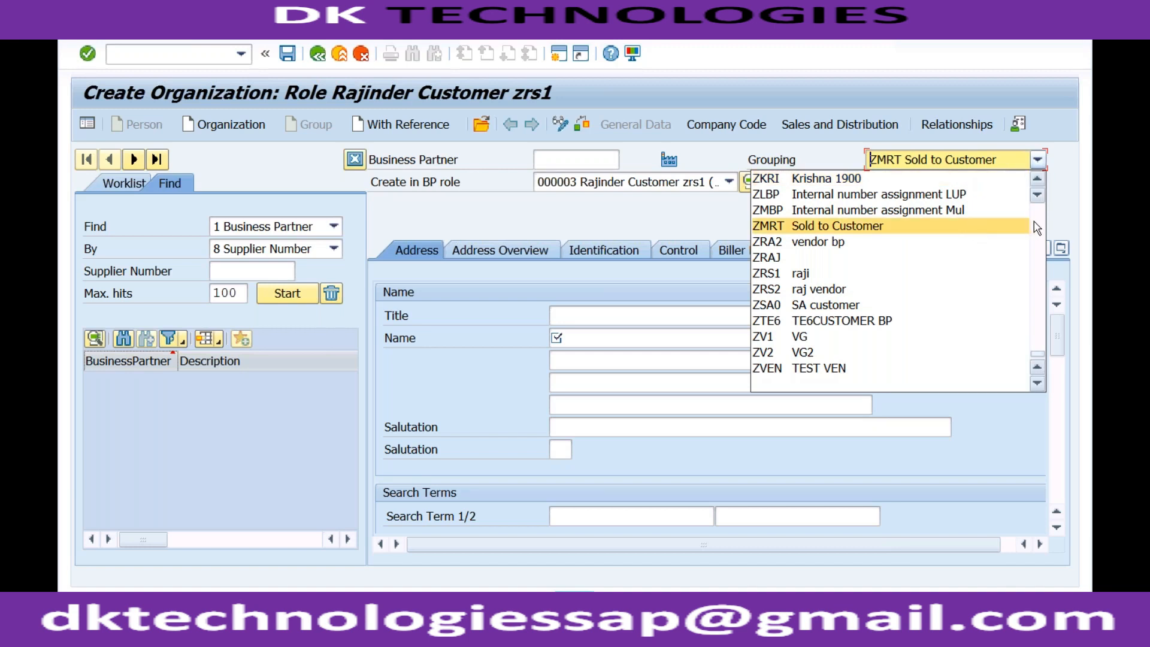
{"action": "scroll", "coordinate": [1043, 228], "scroll_direction": "up", "scroll_amount": 15}
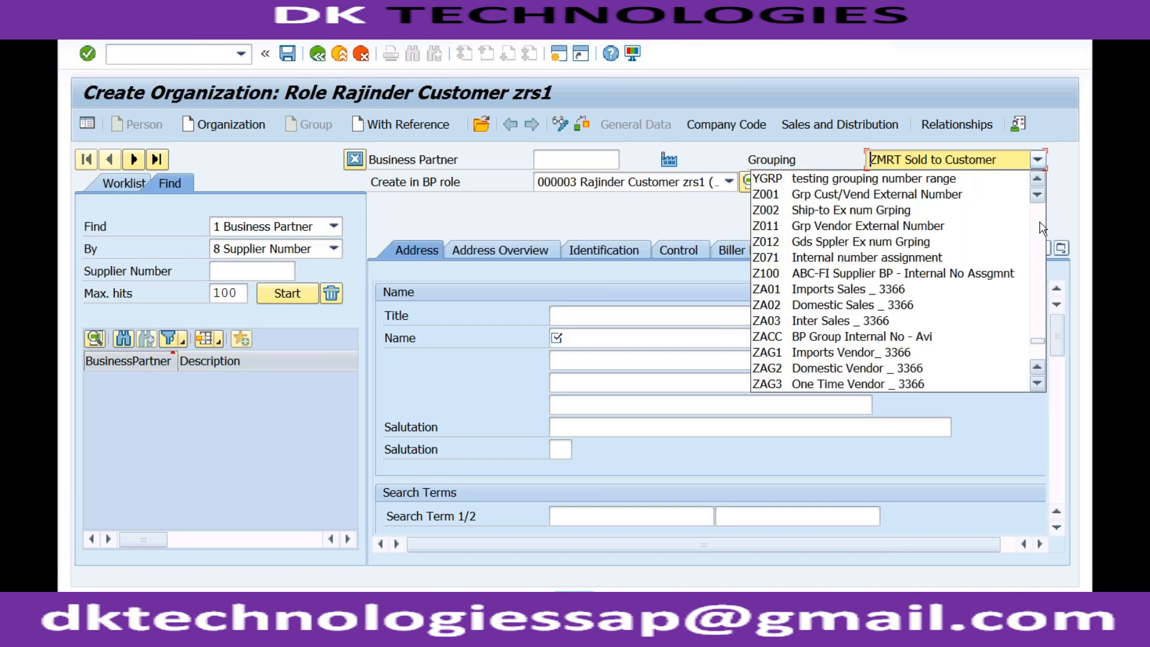
{"action": "scroll", "coordinate": [1042, 228], "scroll_direction": "up", "scroll_amount": 9}
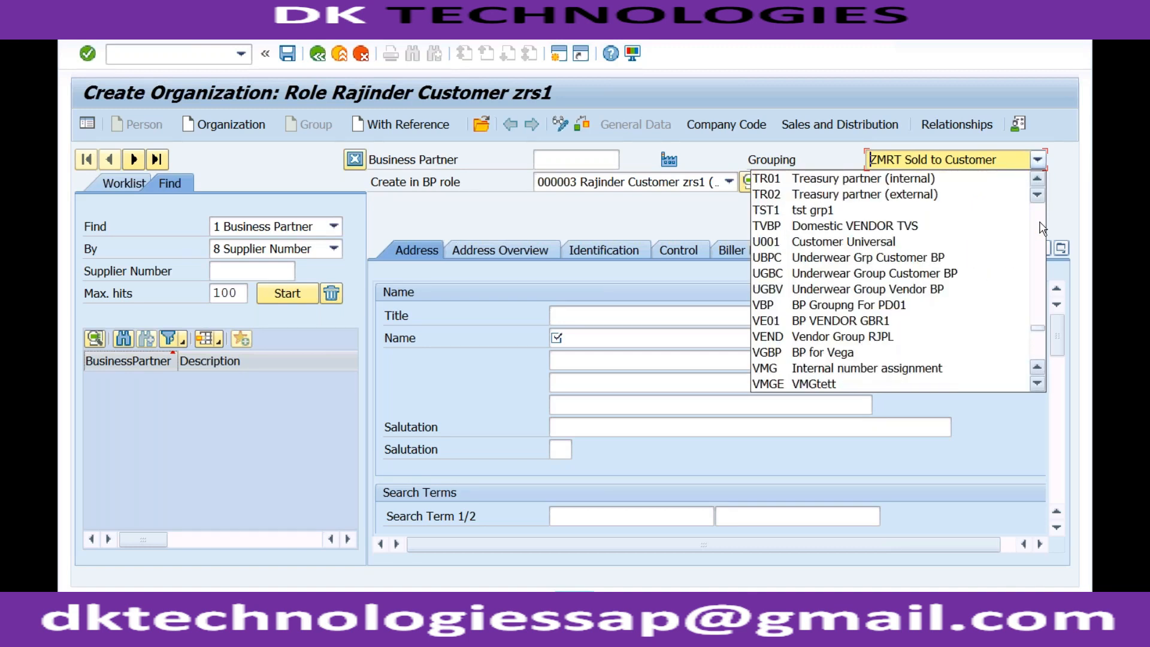
{"action": "scroll", "coordinate": [1043, 228], "scroll_direction": "up", "scroll_amount": 8}
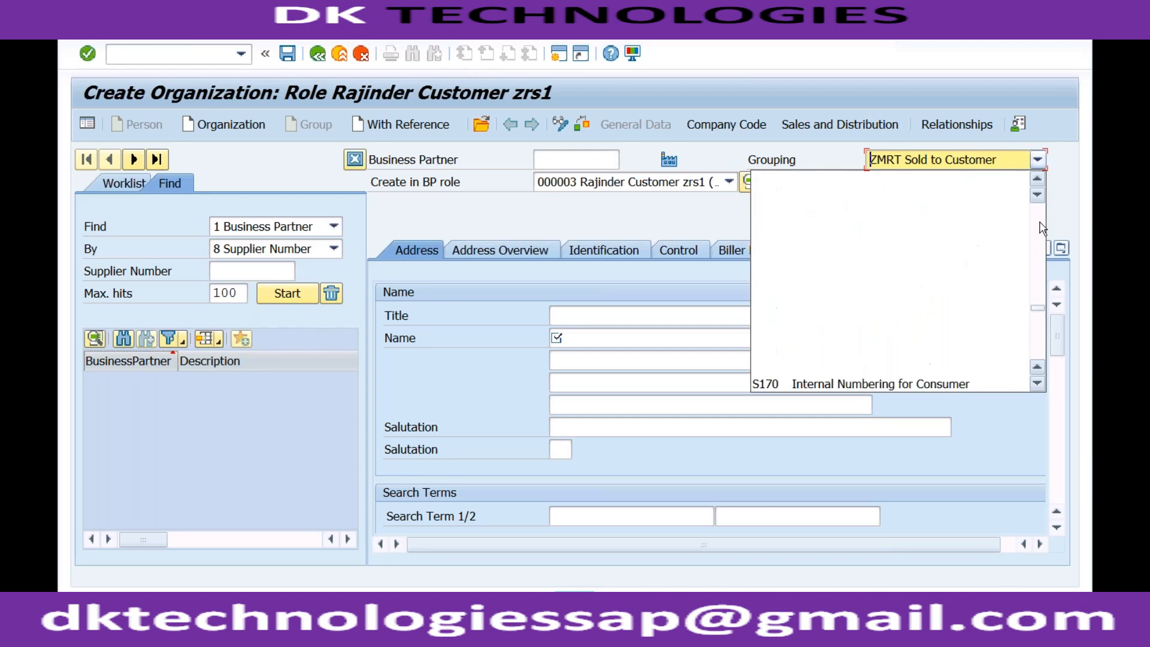
{"action": "scroll", "coordinate": [1043, 228], "scroll_direction": "up", "scroll_amount": 4}
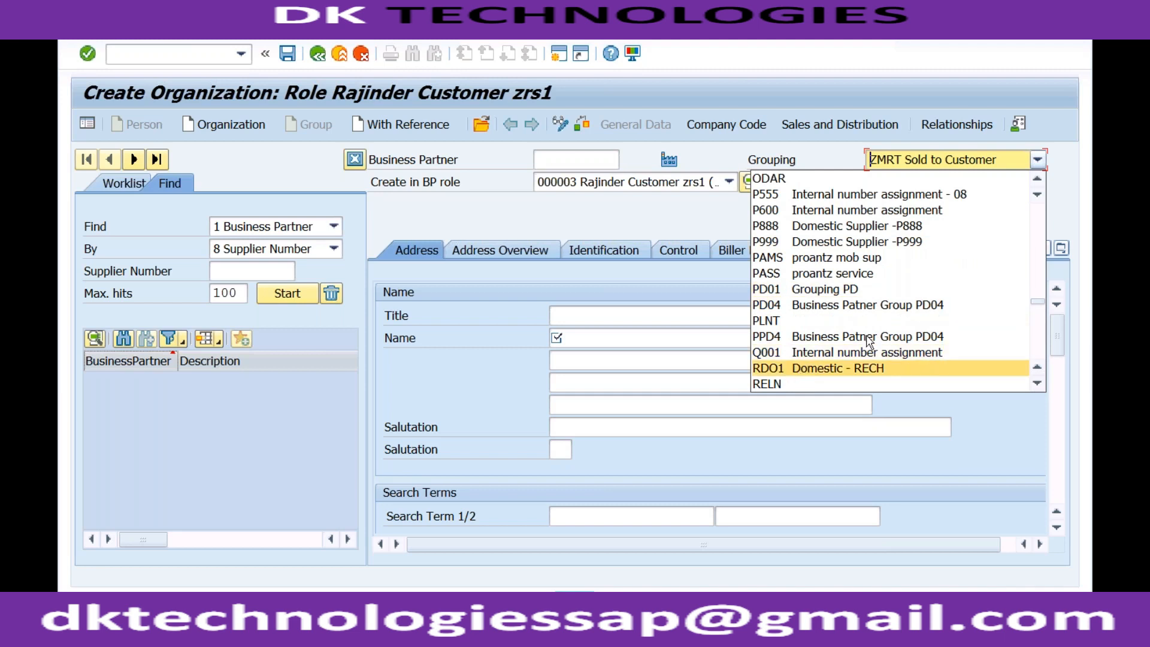
{"action": "scroll", "coordinate": [1043, 306], "scroll_direction": "down", "scroll_amount": 4}
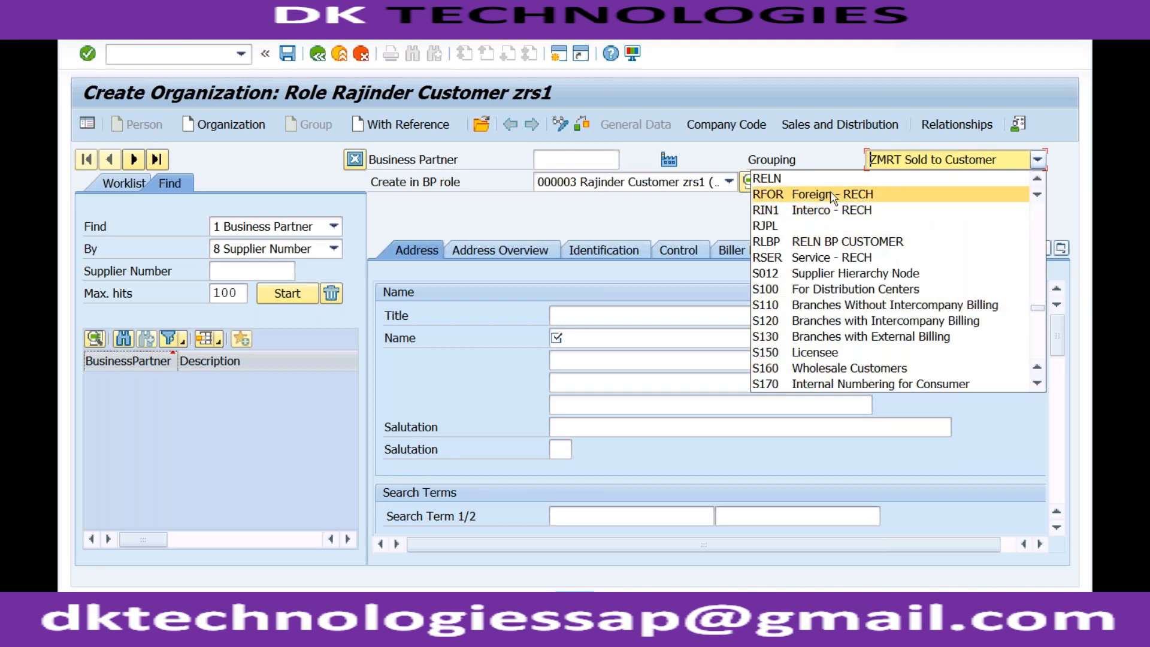
{"action": "left_click", "coordinate": [801, 150]}
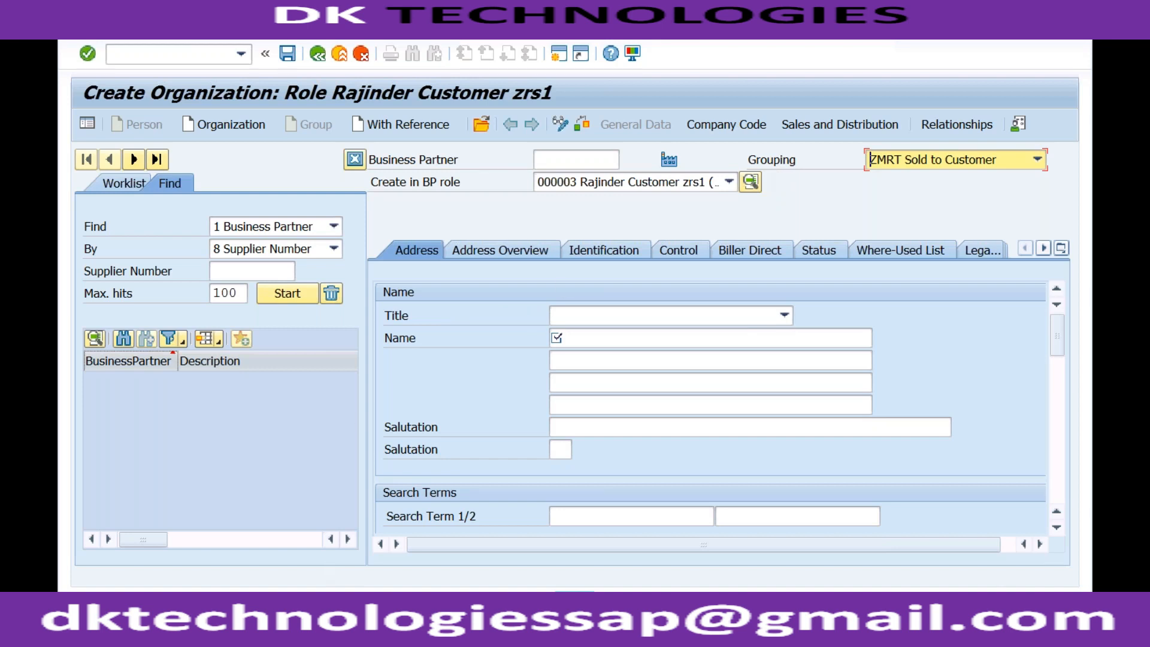
{"action": "mouse_move", "coordinate": [302, 620]}
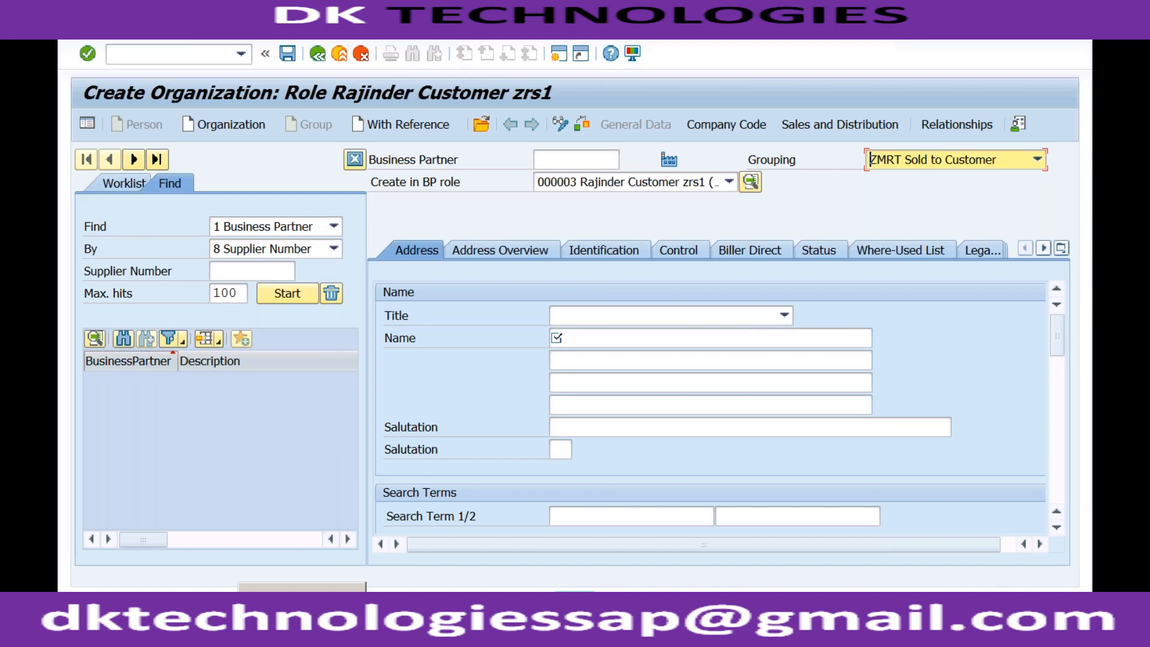
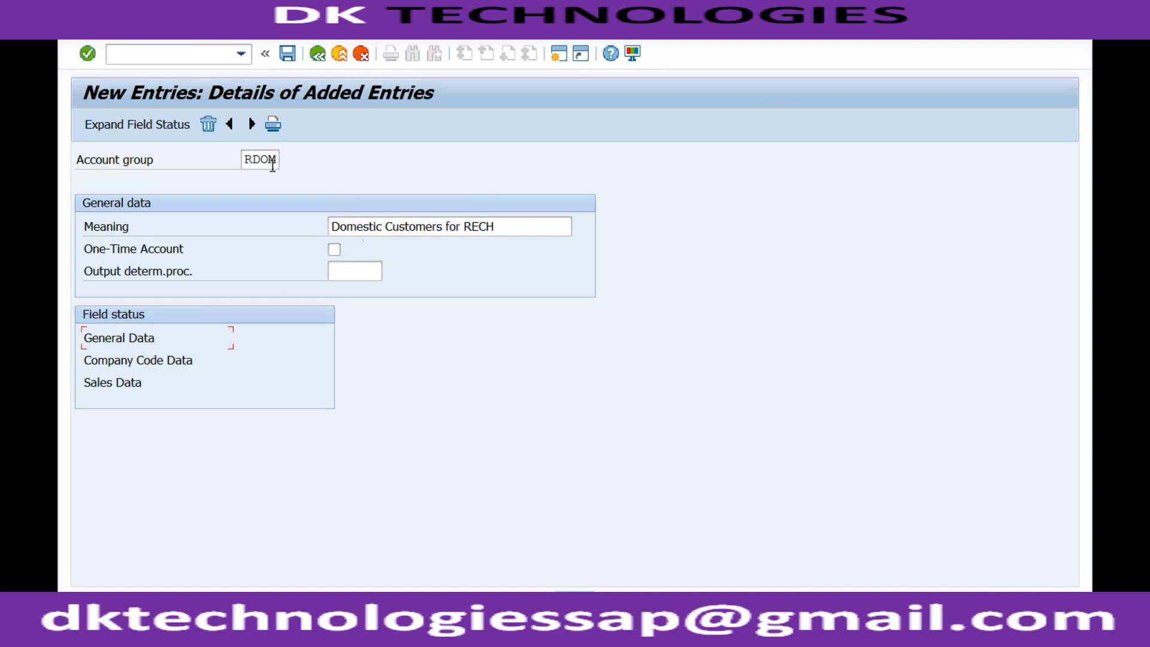
Step: Examine the Address field status in the general data of the new customer account group RDOM
{"action": "double_click", "coordinate": [141, 339]}
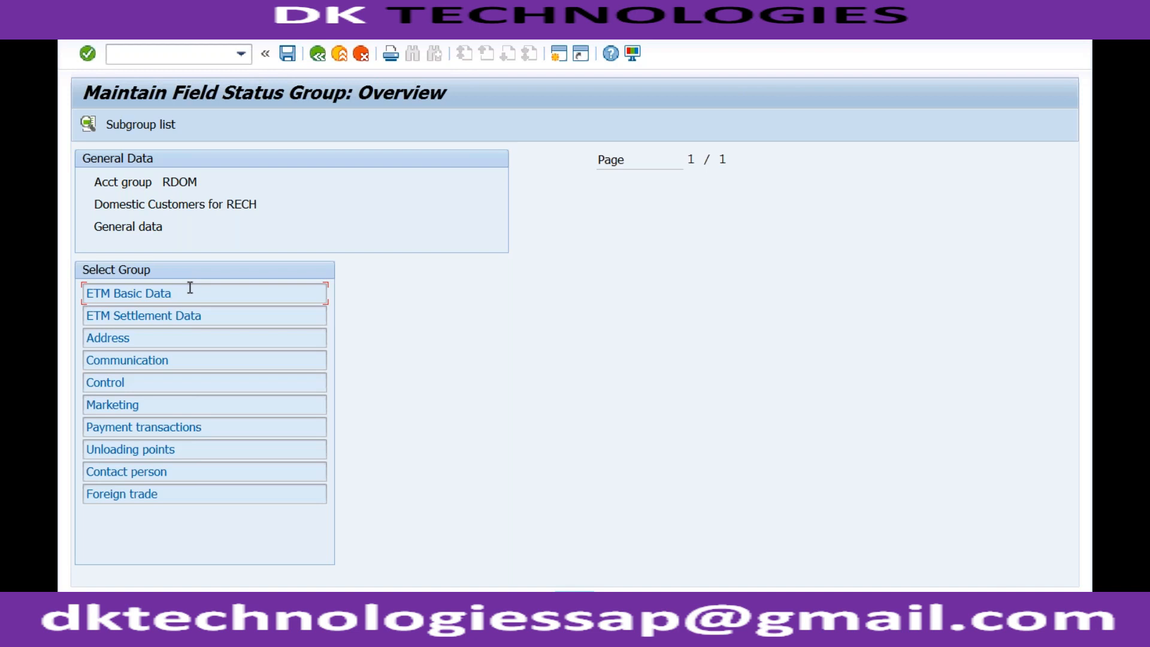
{"action": "double_click", "coordinate": [121, 339]}
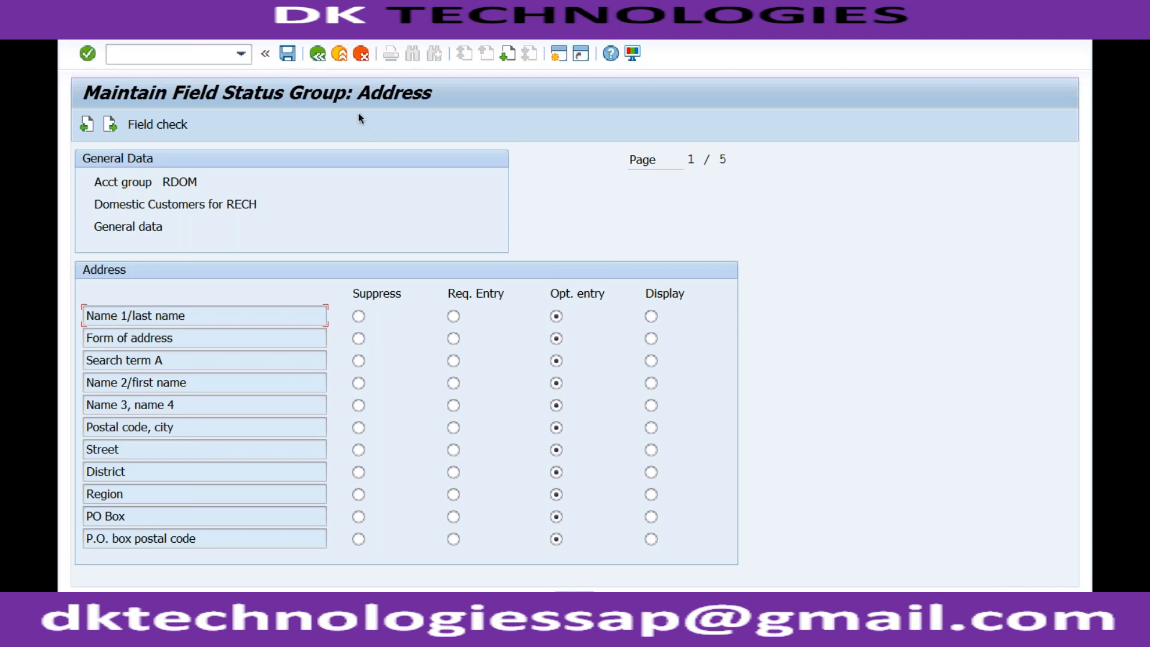
{"action": "left_click", "coordinate": [318, 55]}
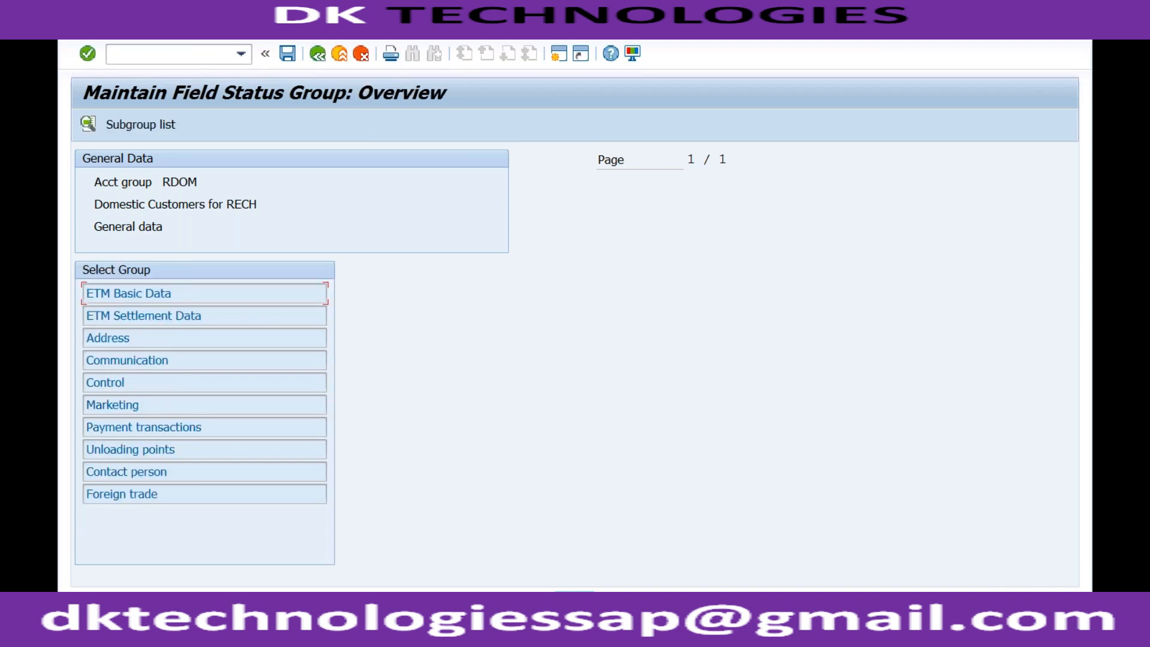
{"action": "left_click", "coordinate": [318, 55]}
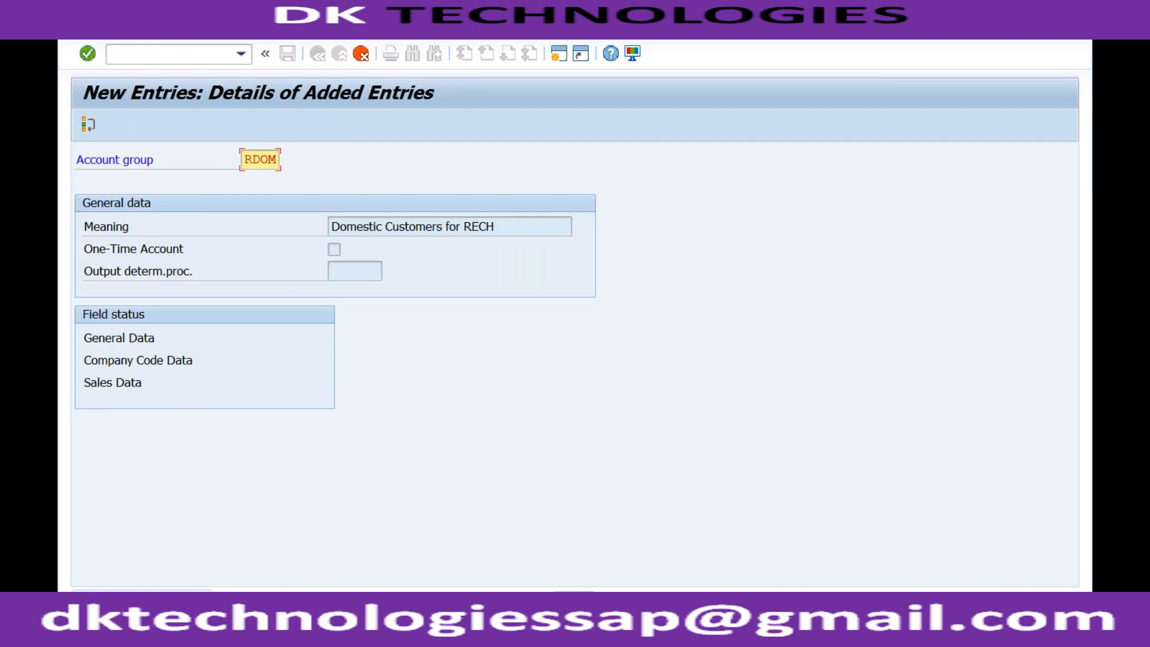
Step: Change the new account group's key to RDO1, save it to the RECH customizing request, and return to the account group overview
{"action": "left_click", "coordinate": [270, 160]}
{"action": "type", "text": "1"}
{"action": "key", "text": "Return"}
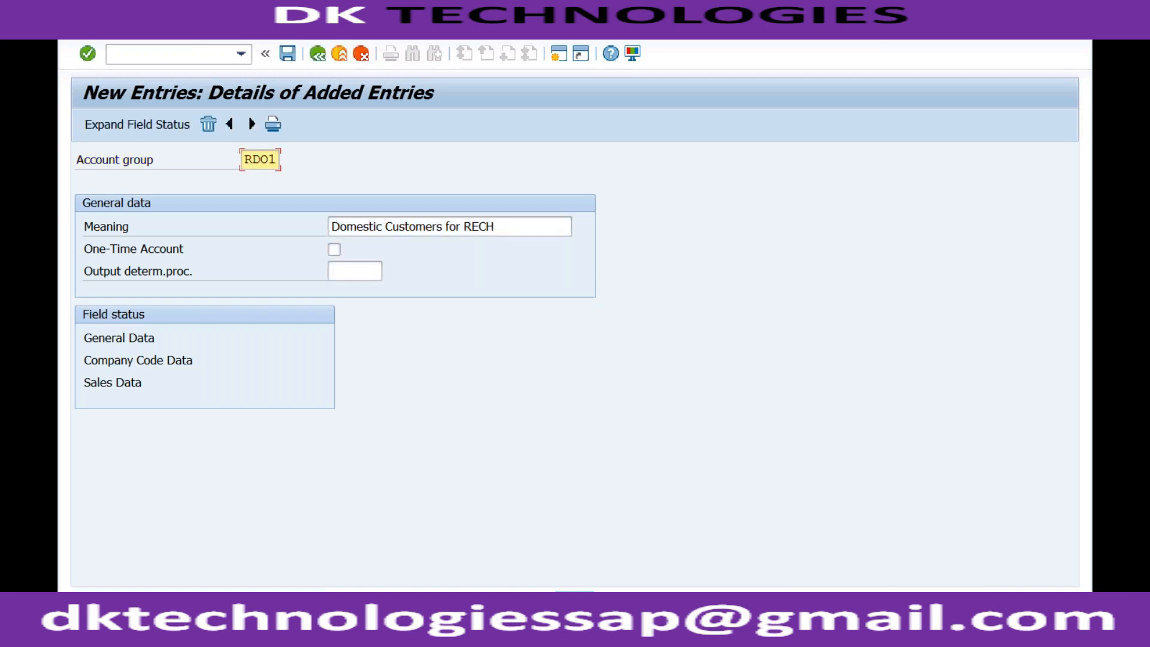
{"action": "left_click", "coordinate": [288, 54]}
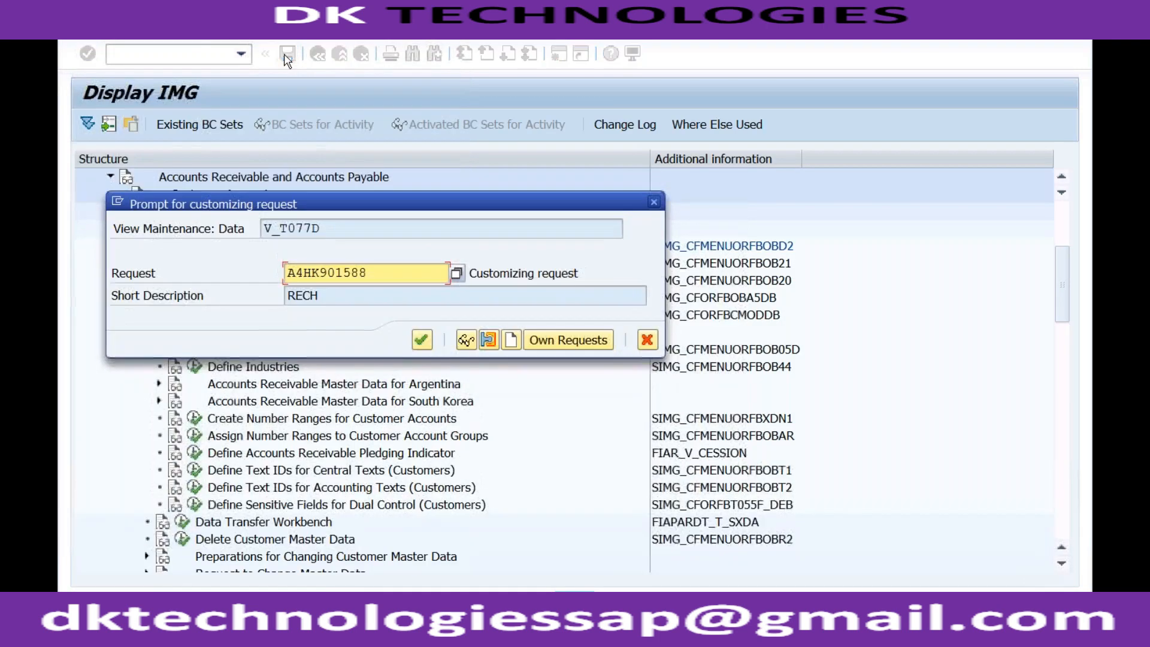
{"action": "left_click", "coordinate": [421, 340]}
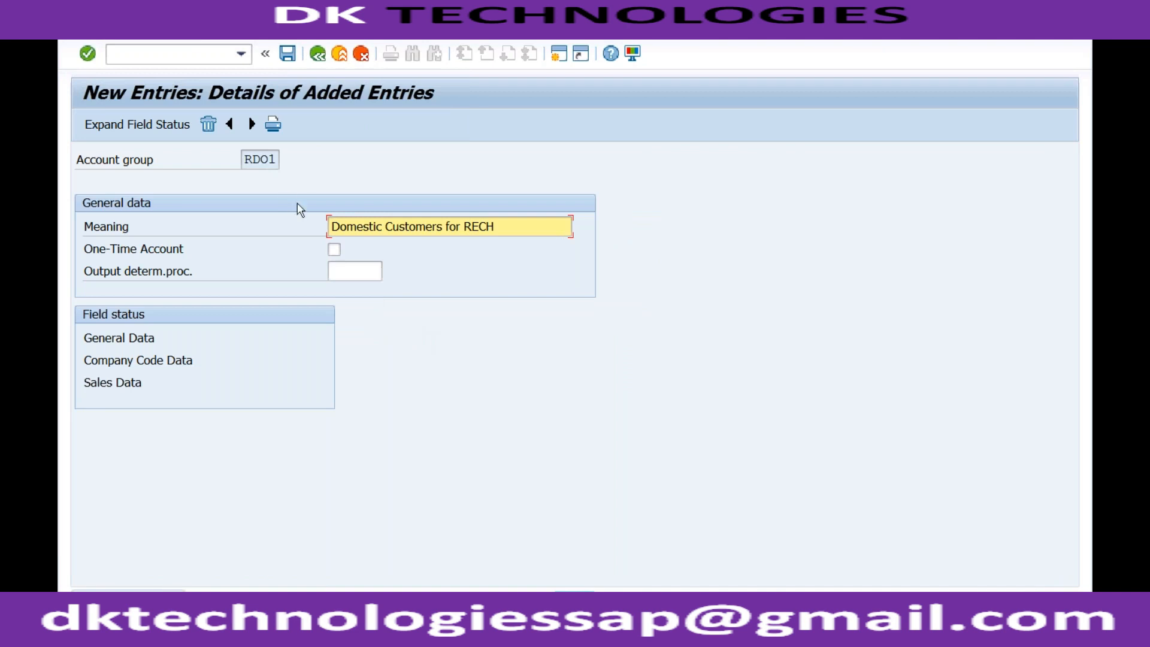
{"action": "left_click", "coordinate": [319, 55]}
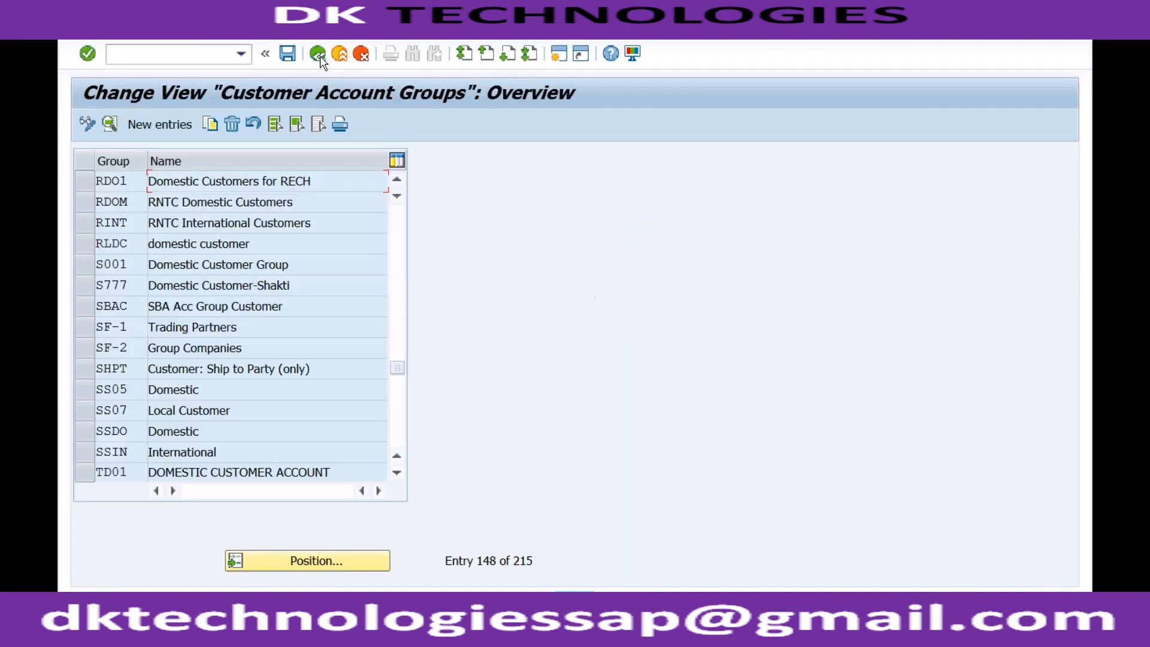
Step: Copy customer account group RDO1 as RFOR with the meaning "Foreign Customers for RECH", and return to the IMG structure
{"action": "left_click", "coordinate": [87, 181]}
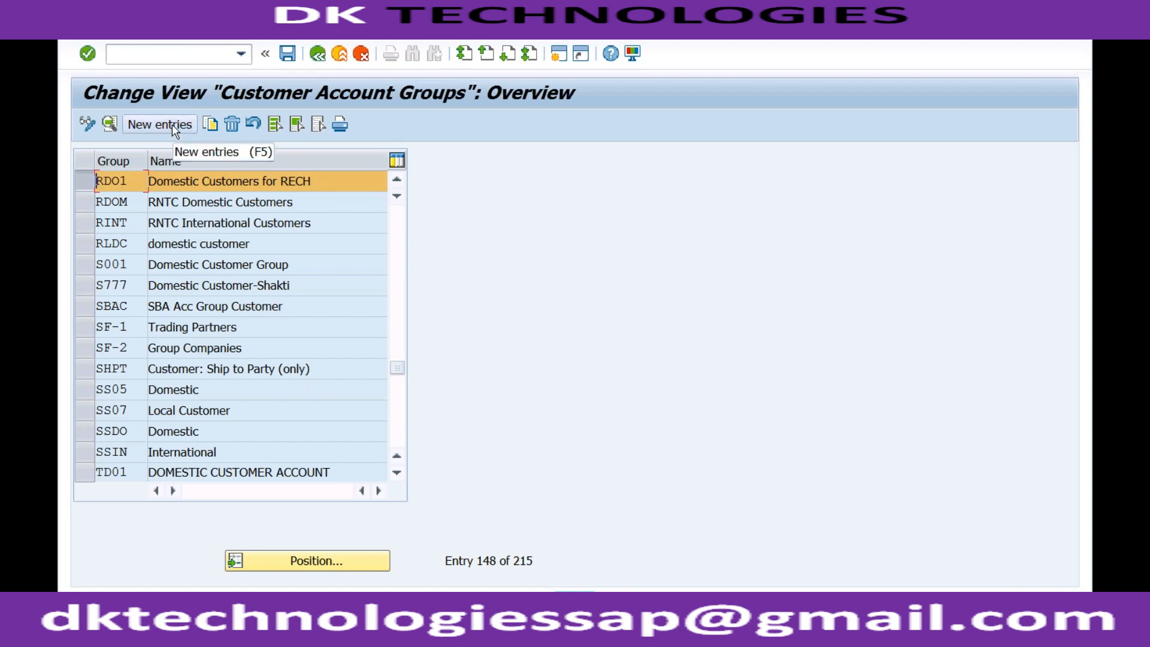
{"action": "left_click", "coordinate": [210, 124]}
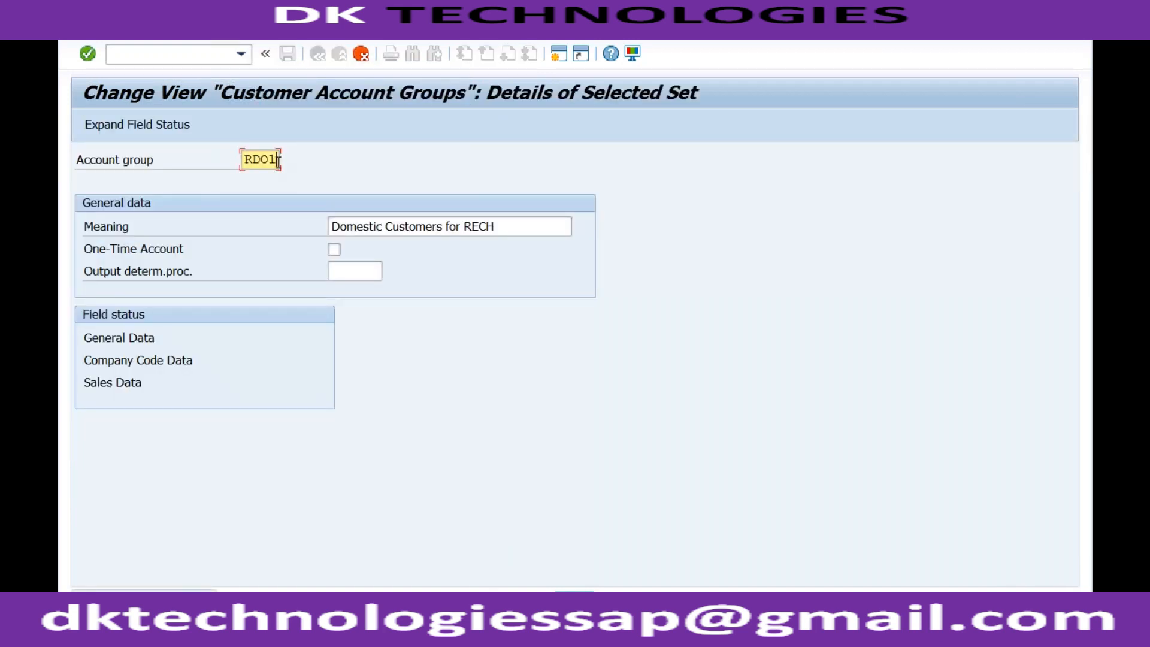
{"action": "left_click_drag", "start_coordinate": [278, 161], "coordinate": [252, 159]}
{"action": "type", "text": "F0"}
{"action": "type", "text": "R"}
{"action": "left_click", "coordinate": [333, 227]}
{"action": "type", "text": "Foreign"}
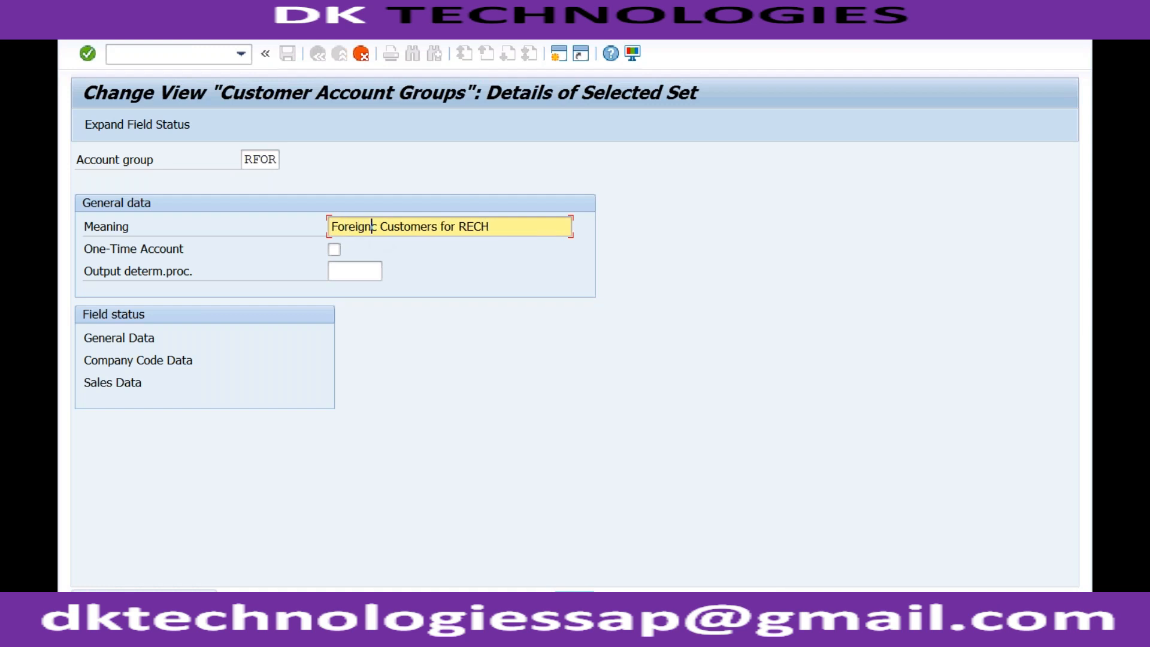
{"action": "key", "text": "Delete"}
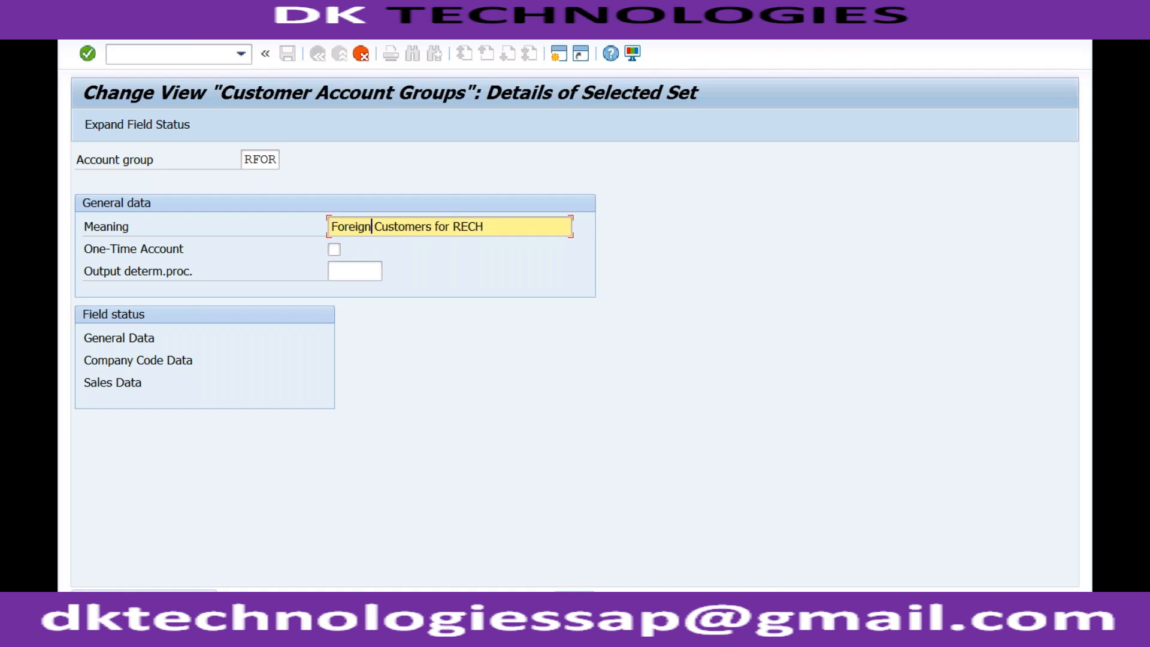
{"action": "key", "text": "Return"}
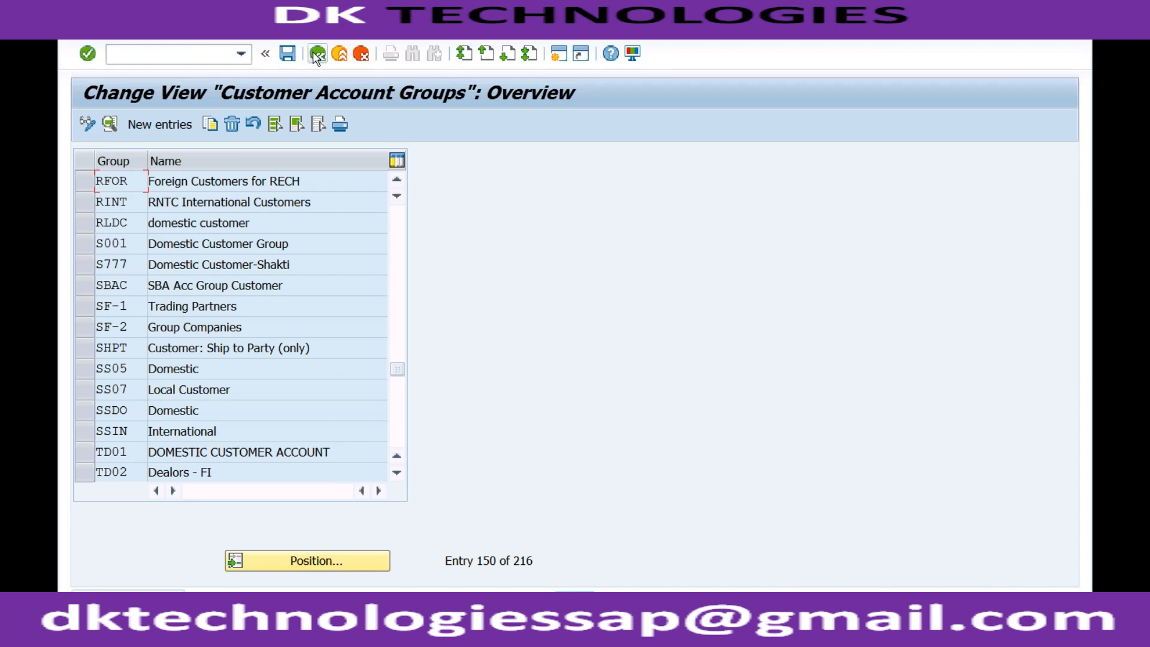
{"action": "left_click", "coordinate": [316, 56]}
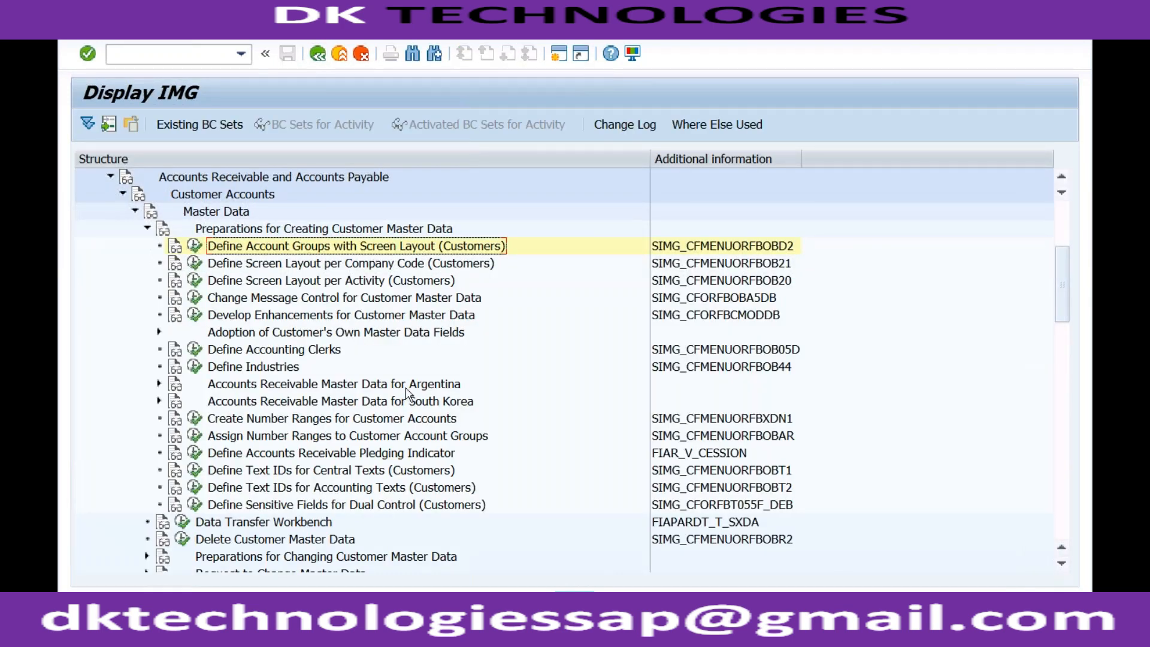
Step: Switch to the notes and add the transaction code XDN1 to the line about creating number ranges for customers
{"action": "left_click", "coordinate": [394, 422]}
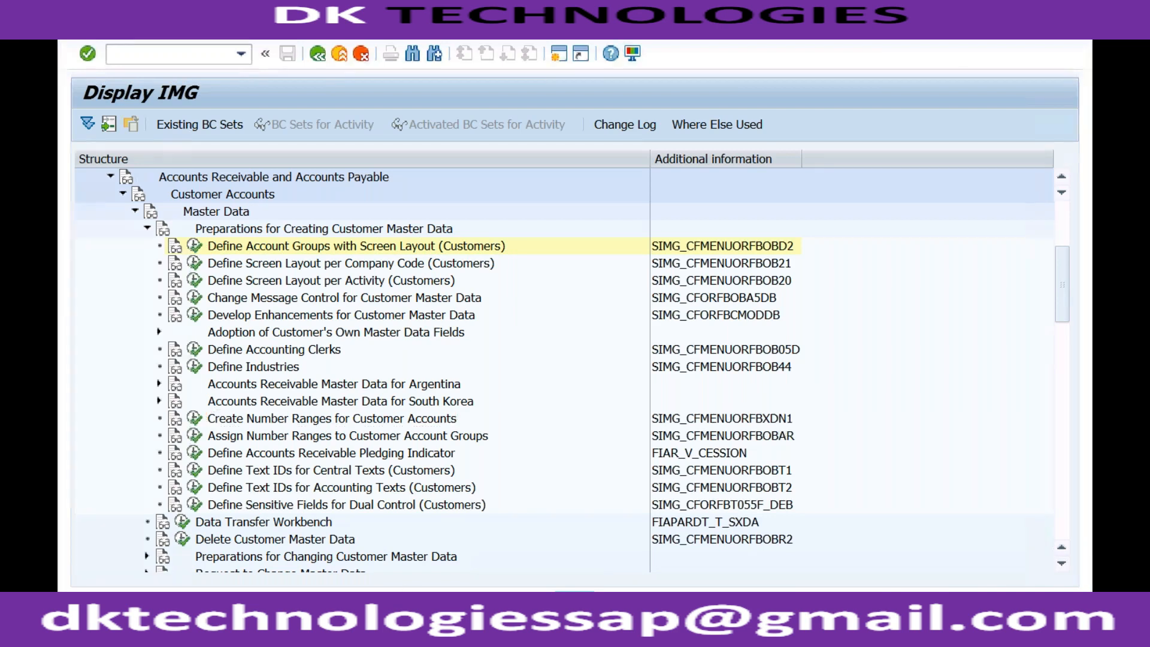
{"action": "left_click", "coordinate": [390, 629]}
{"action": "type", "text": "XD"}
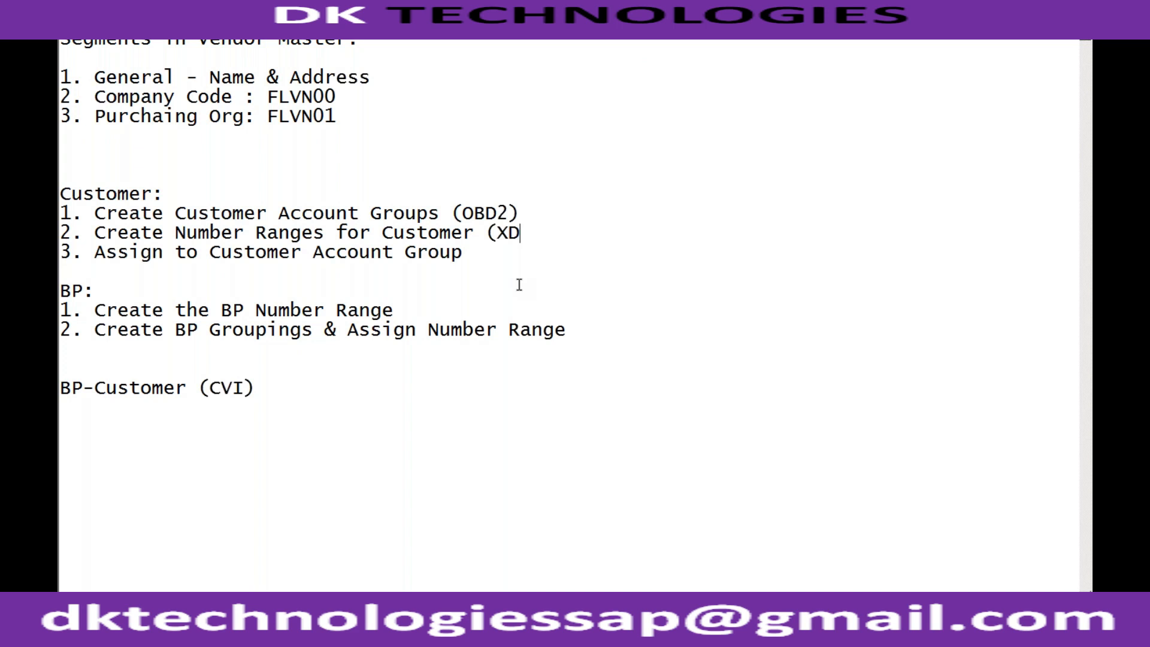
{"action": "type", "text": "N1)"}
Step: Switch back to the SAP Display IMG window and open the customer account number range intervals for editing
{"action": "left_click", "coordinate": [266, 629]}
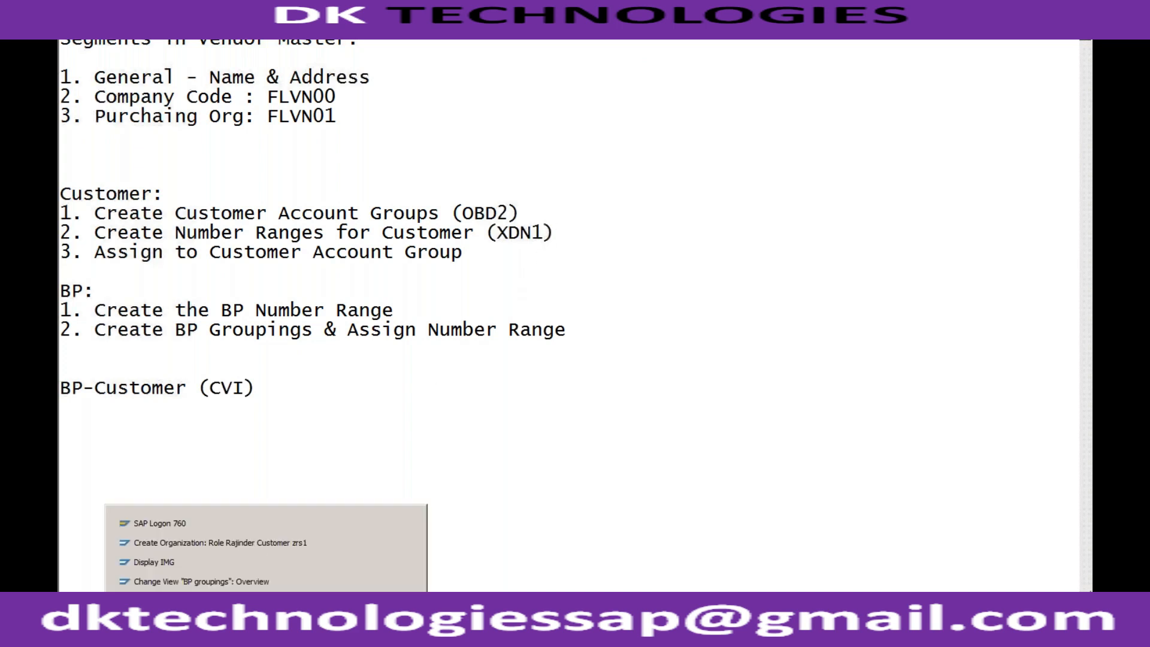
{"action": "left_click", "coordinate": [269, 544]}
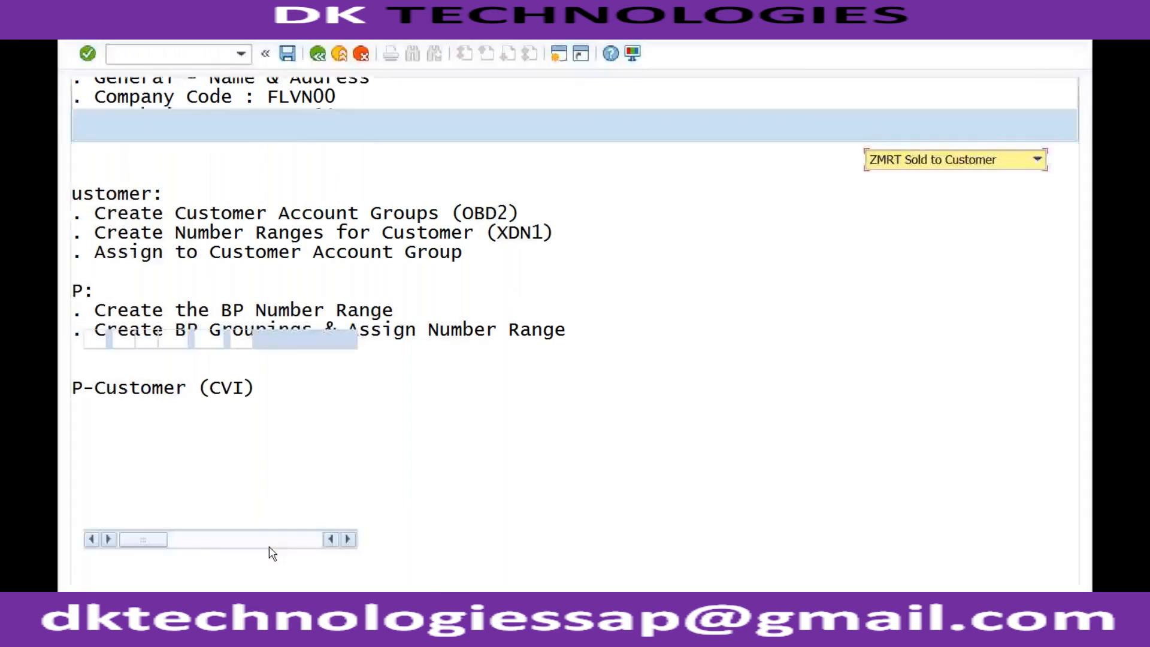
{"action": "left_click", "coordinate": [266, 629]}
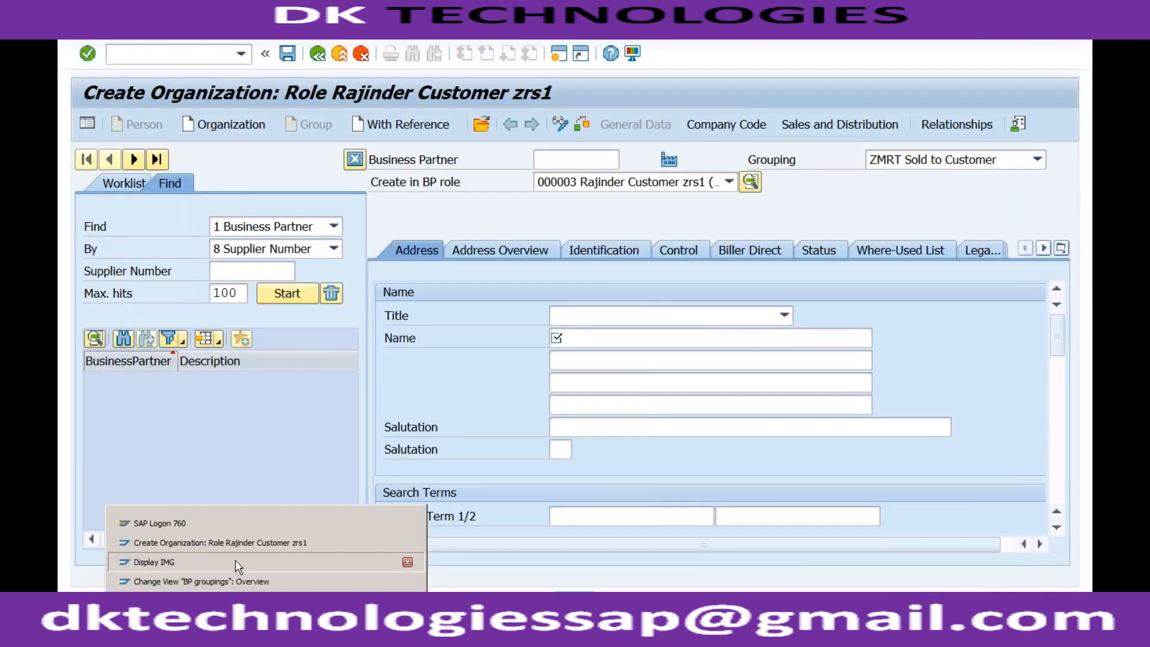
{"action": "left_click", "coordinate": [236, 564]}
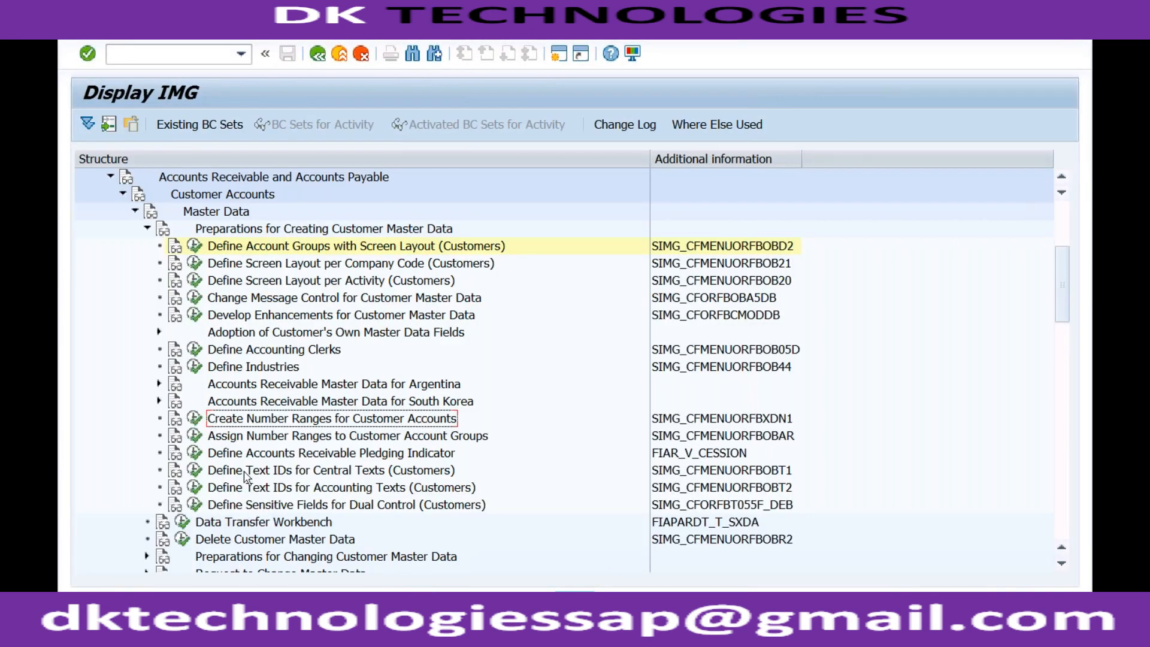
{"action": "left_click", "coordinate": [195, 419]}
{"action": "left_click", "coordinate": [335, 210]}
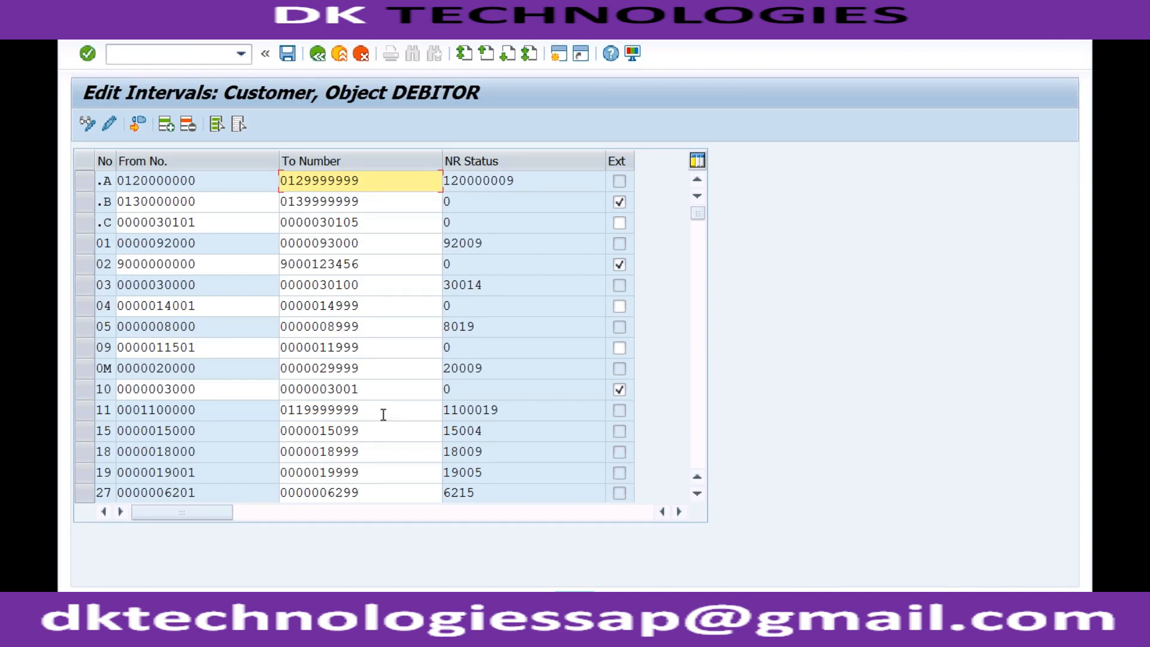
{"action": "left_click", "coordinate": [697, 359]}
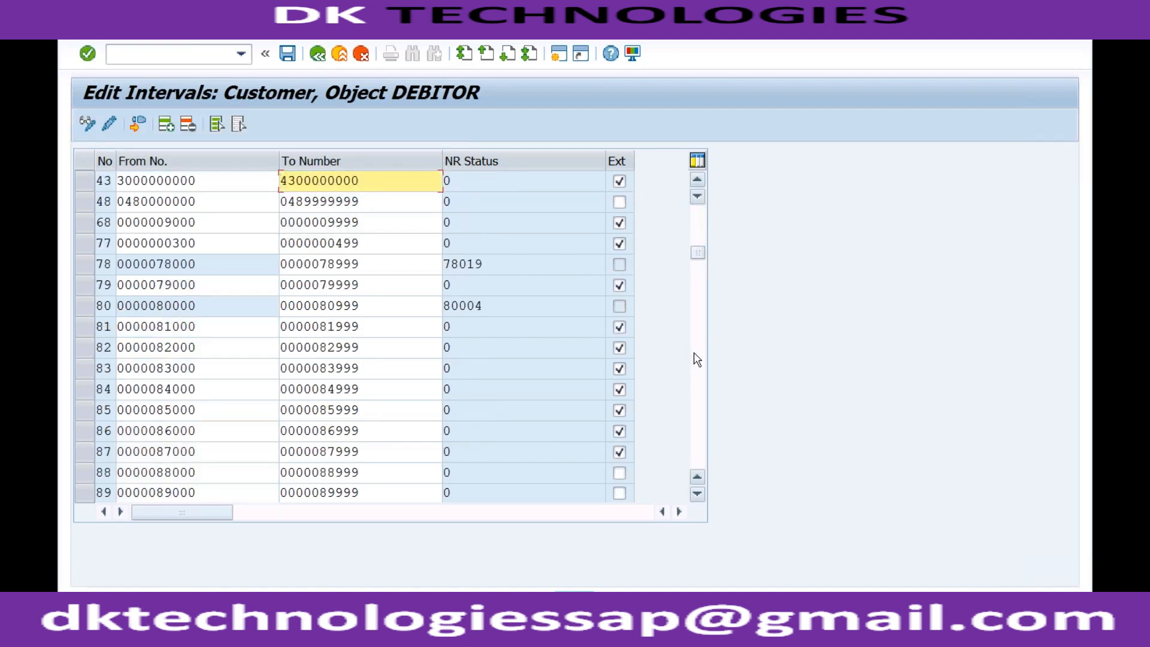
{"action": "left_click", "coordinate": [697, 359]}
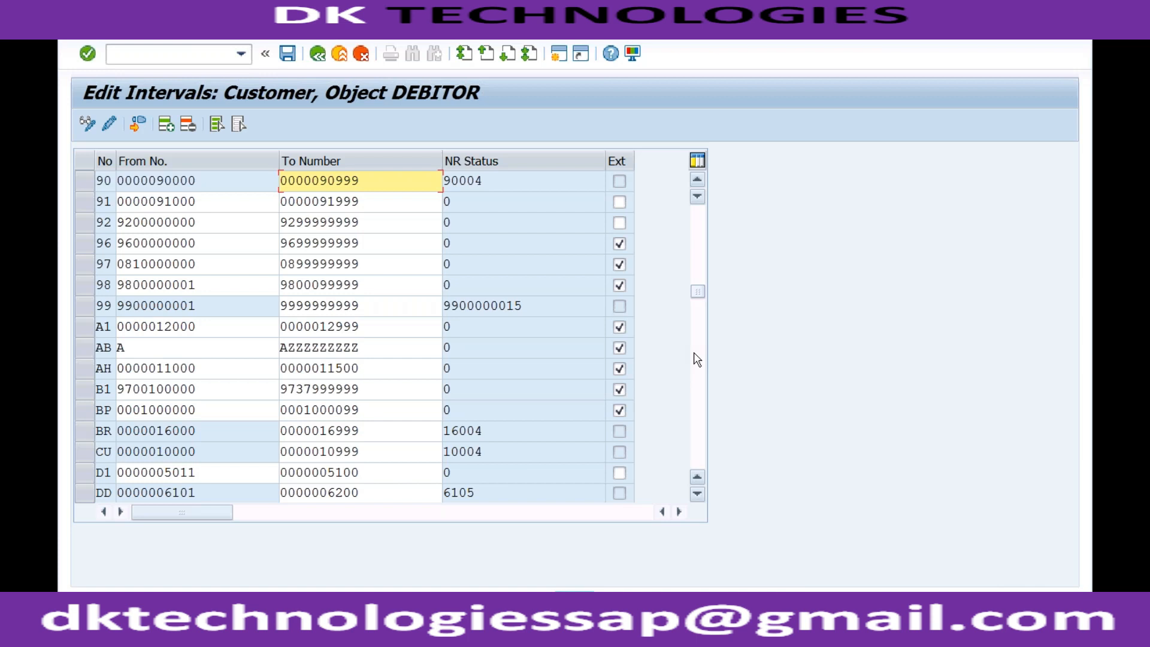
{"action": "left_click", "coordinate": [697, 359]}
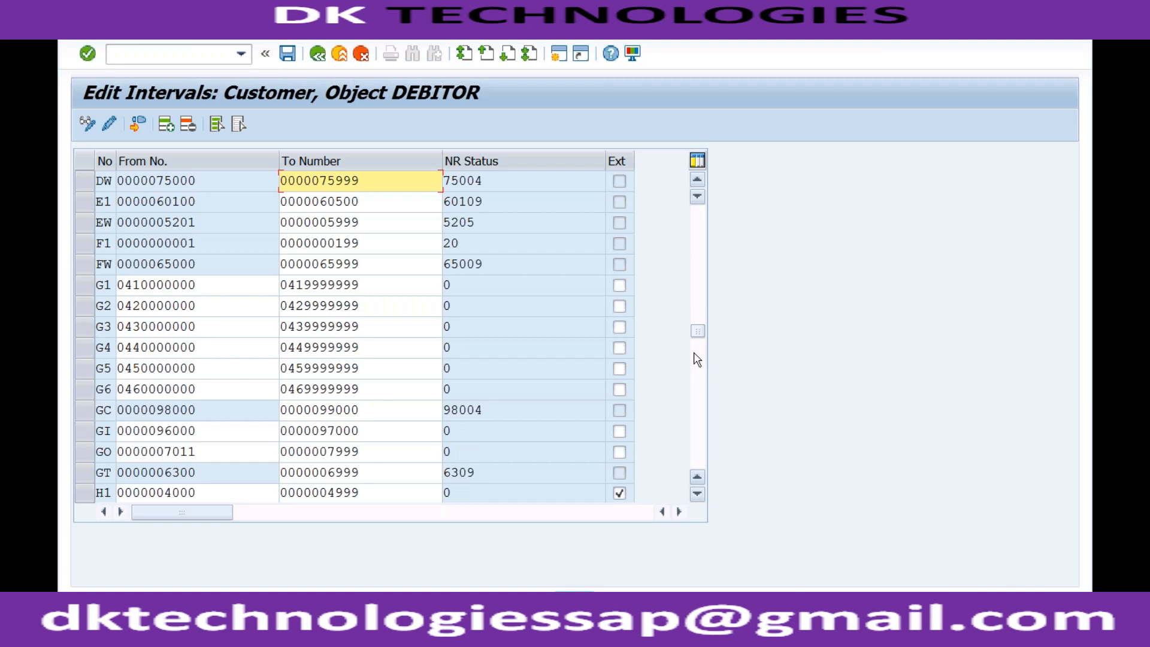
{"action": "left_click", "coordinate": [698, 360]}
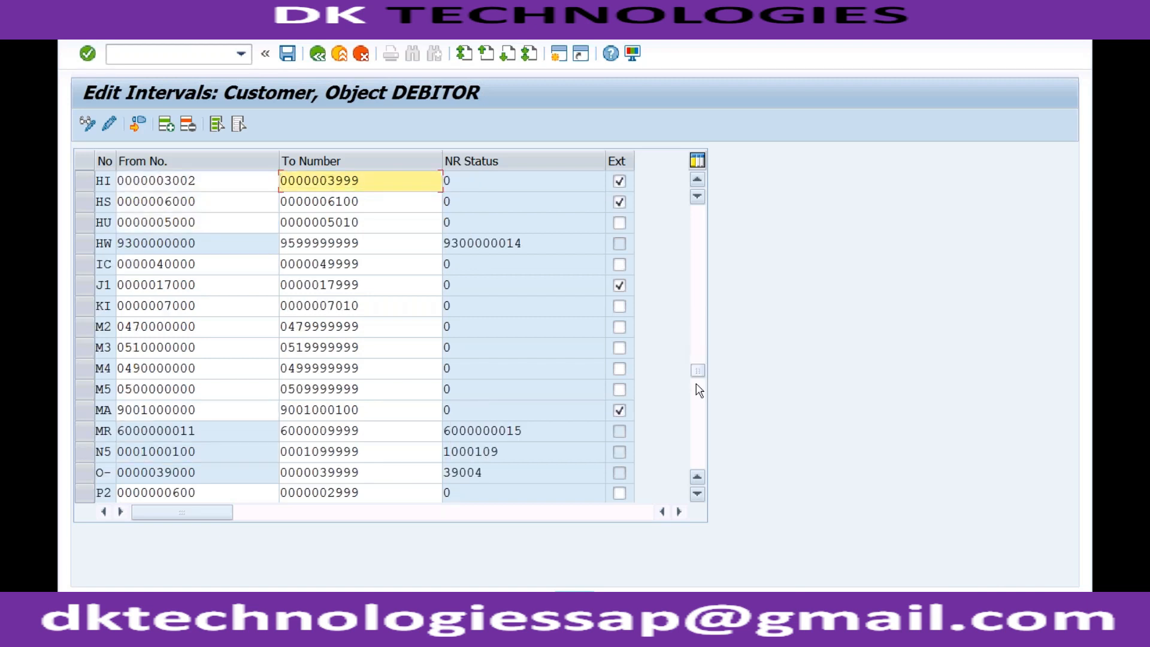
{"action": "left_click", "coordinate": [703, 414]}
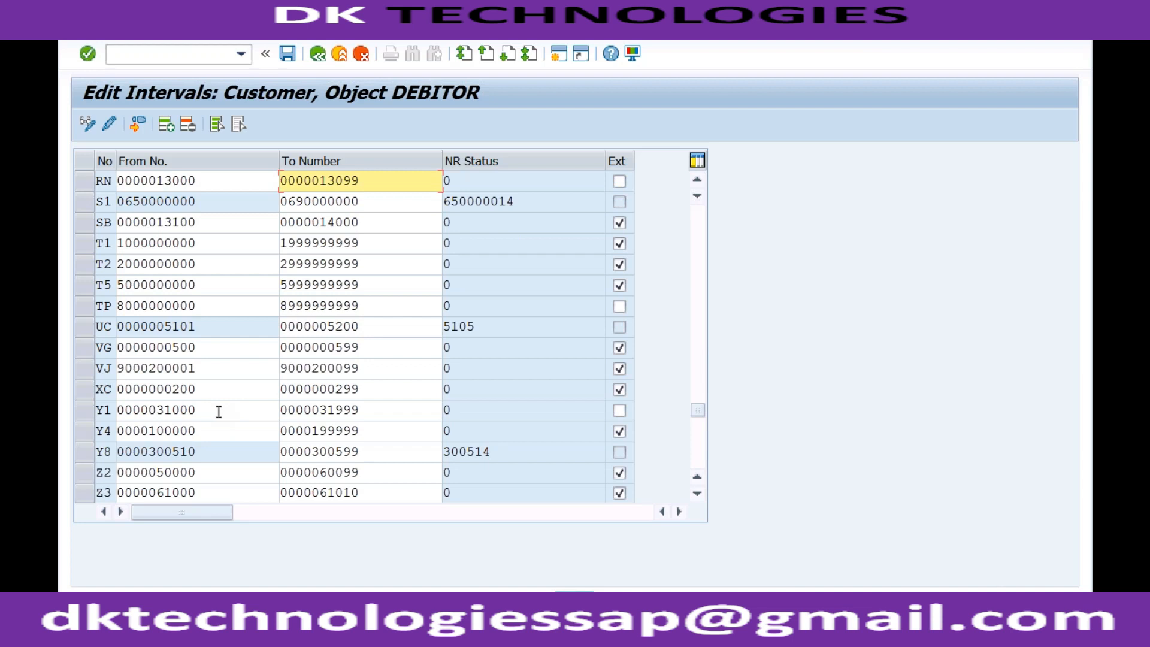
{"action": "left_click", "coordinate": [85, 412]}
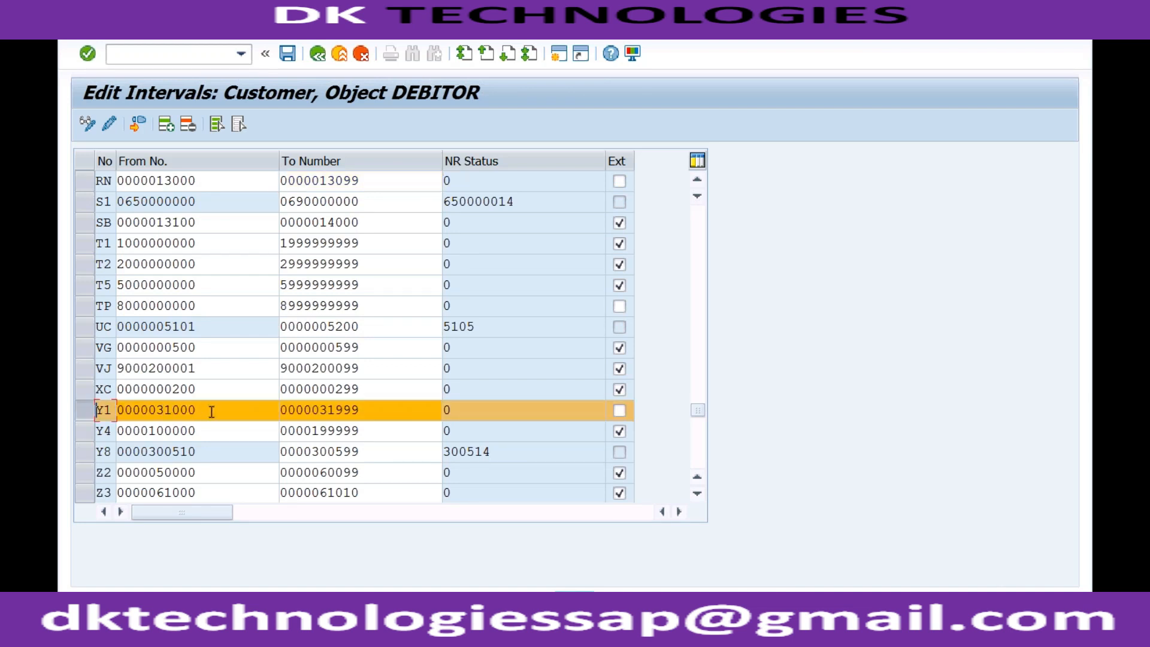
{"action": "double_click", "coordinate": [448, 410]}
{"action": "left_click", "coordinate": [403, 413]}
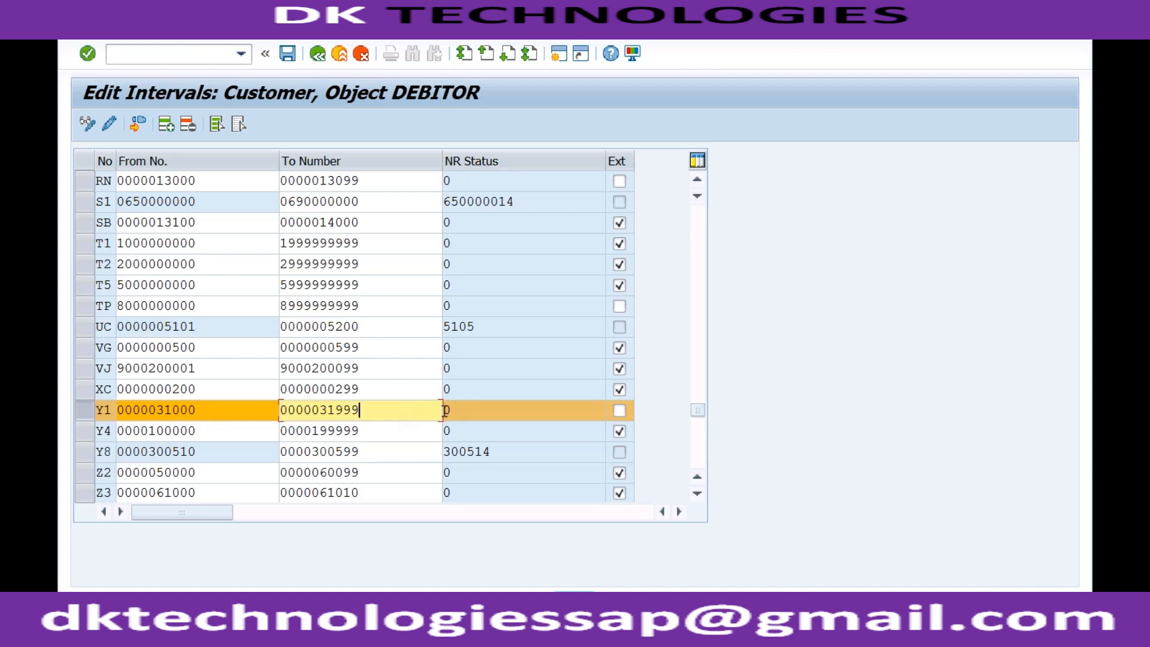
{"action": "left_click", "coordinate": [620, 411]}
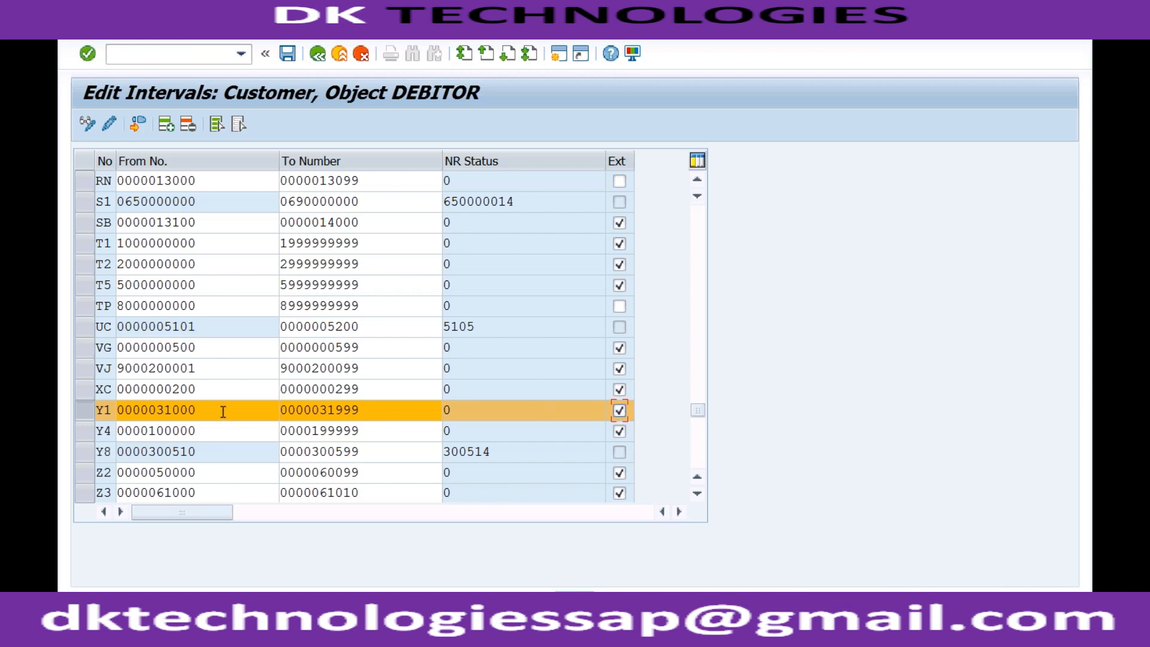
{"action": "left_click", "coordinate": [288, 56]}
{"action": "left_click", "coordinate": [700, 595]}
{"action": "left_click", "coordinate": [318, 55]}
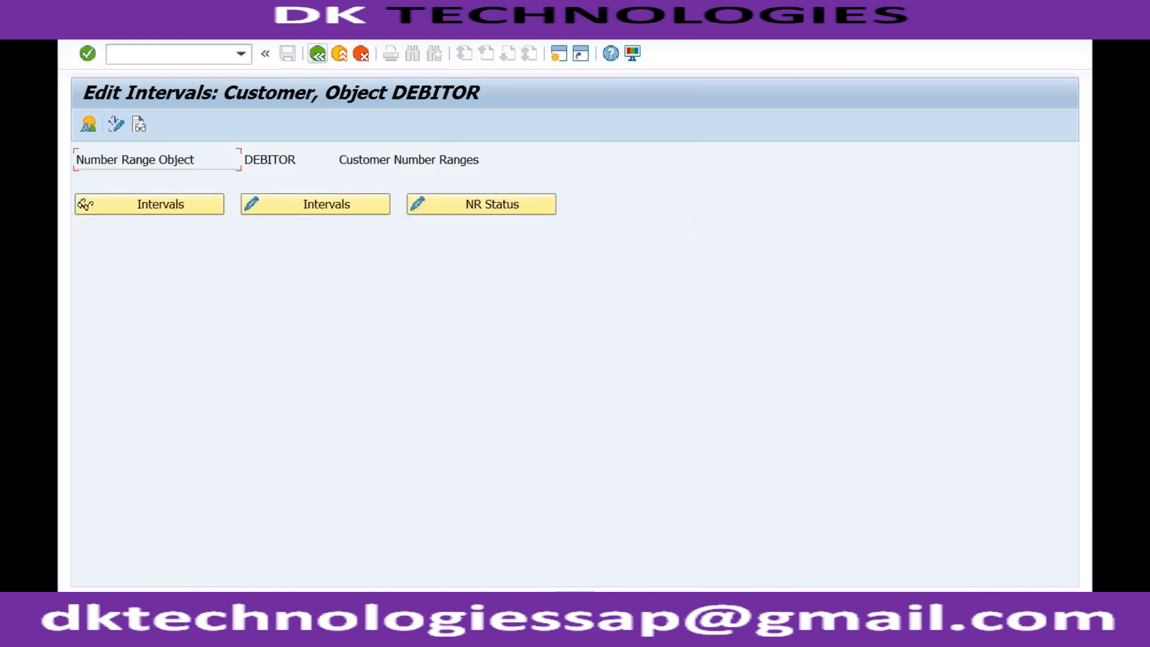
Step: Reopen the customer intervals for editing, check the ranges and external flags of Y1 and Y4, and return to the IMG structure
{"action": "left_click", "coordinate": [317, 204]}
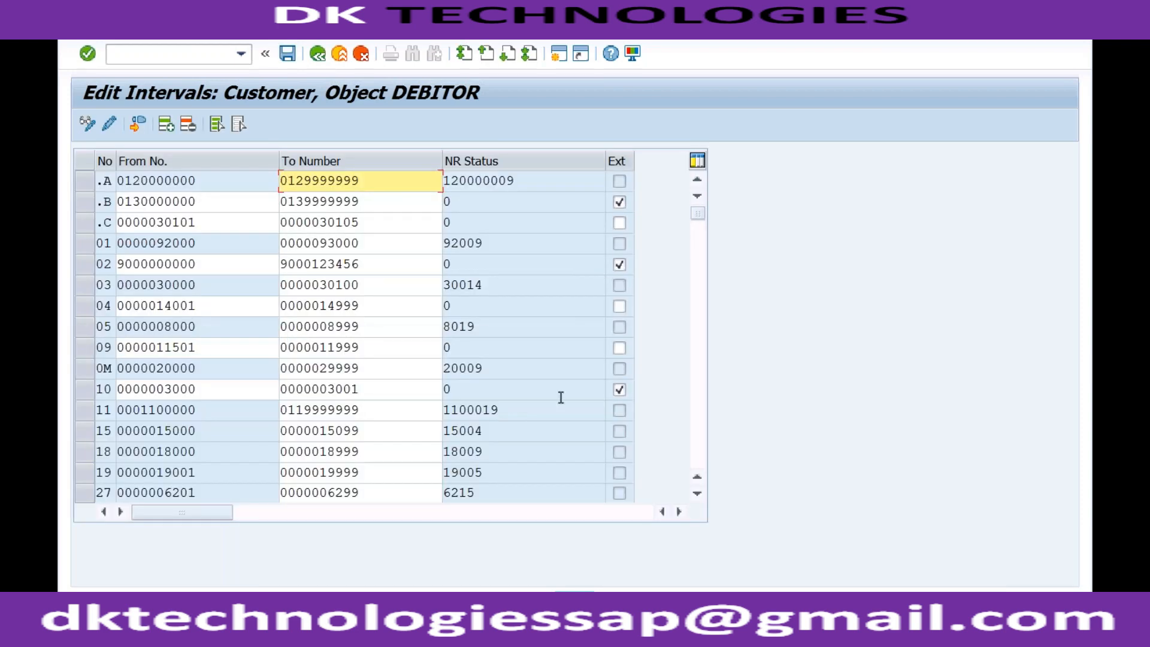
{"action": "scroll", "coordinate": [702, 420], "scroll_direction": "down", "scroll_amount": 10}
{"action": "scroll", "coordinate": [704, 427], "scroll_direction": "down", "scroll_amount": 15}
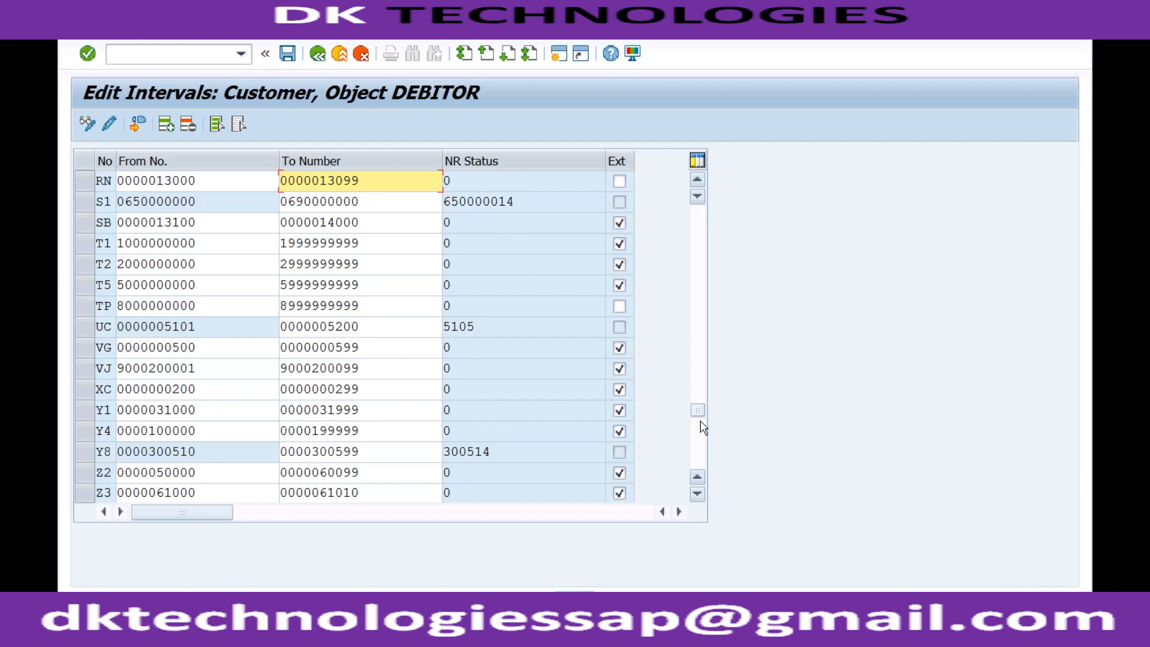
{"action": "left_click", "coordinate": [365, 431]}
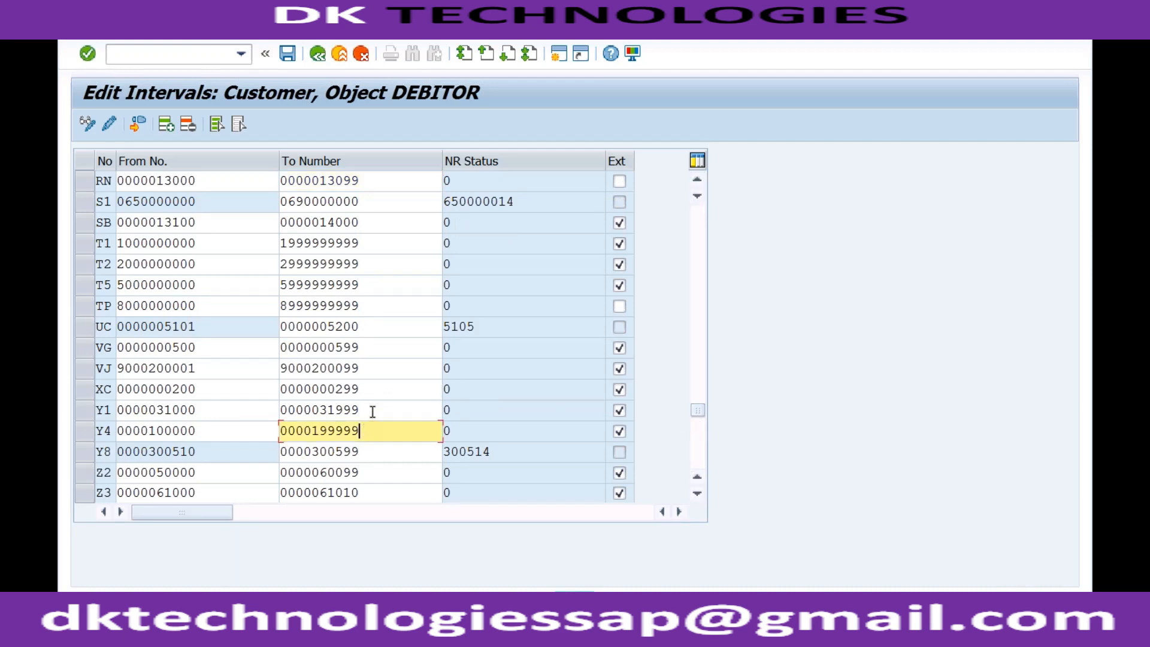
{"action": "left_click", "coordinate": [372, 411]}
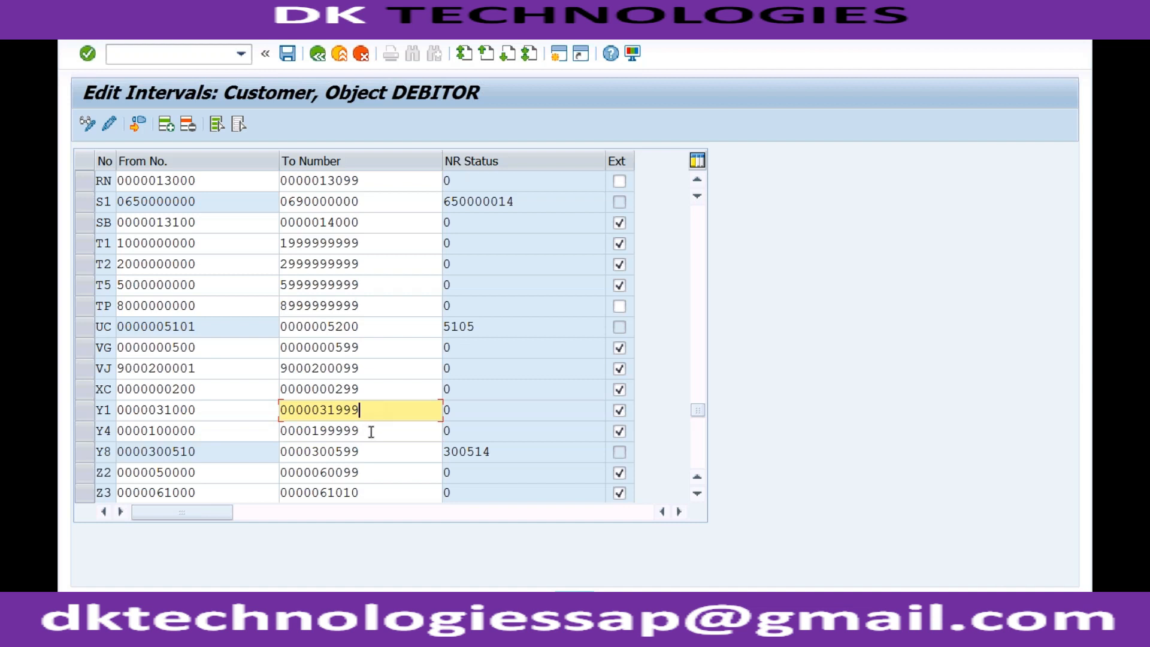
{"action": "left_click", "coordinate": [371, 432]}
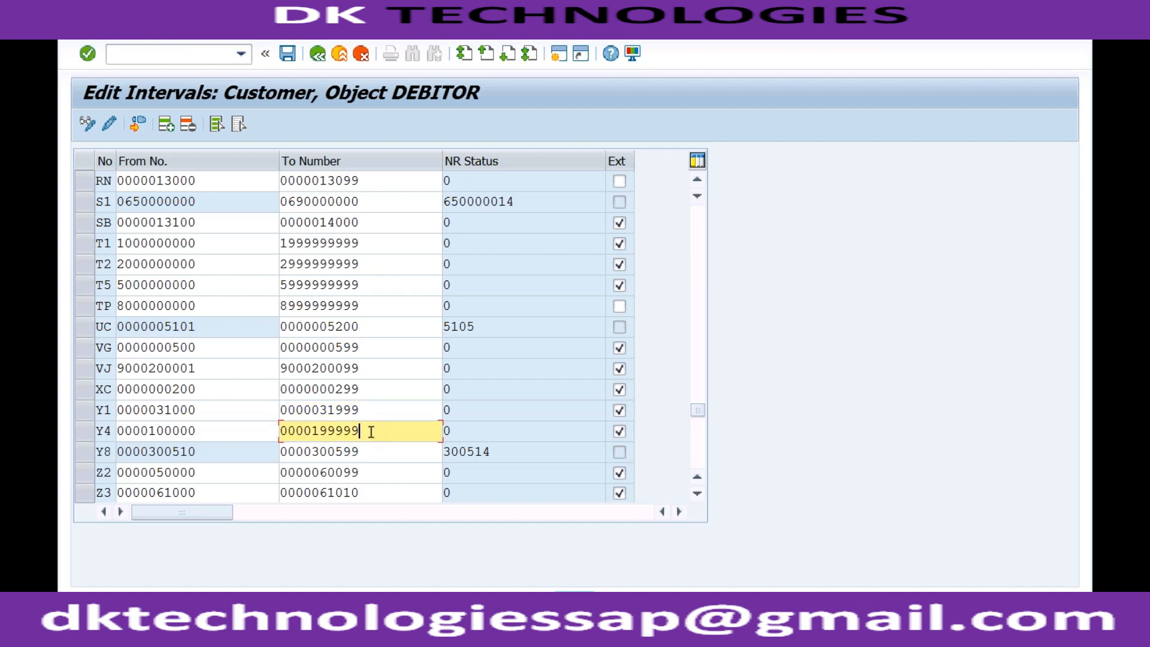
{"action": "left_click", "coordinate": [319, 57]}
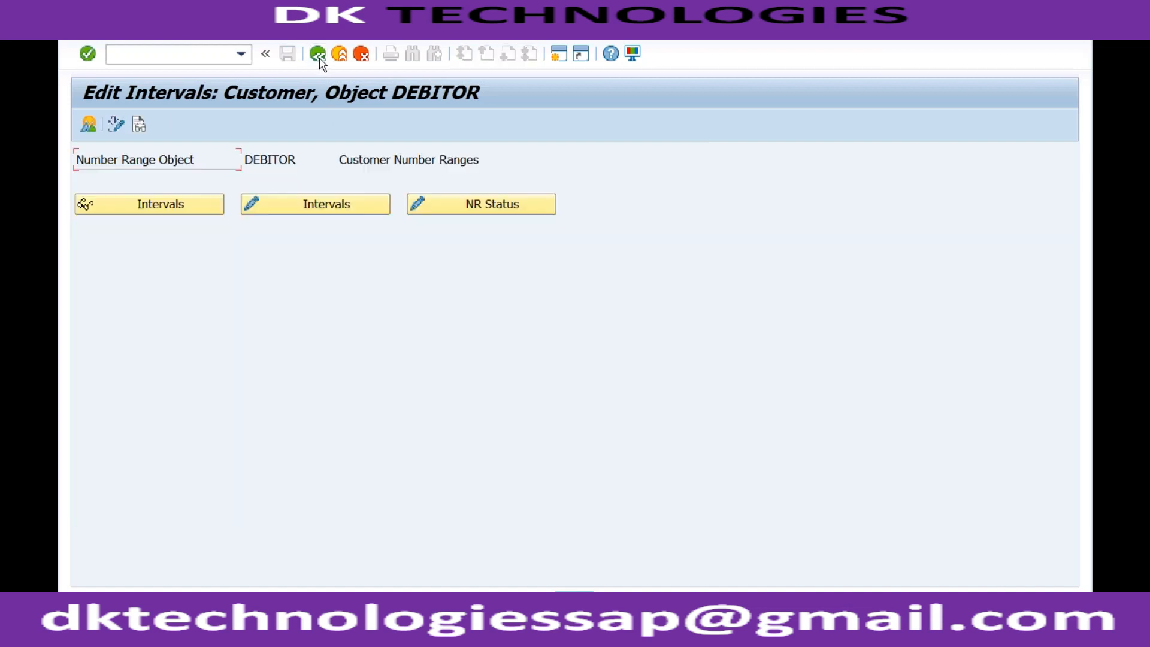
{"action": "left_click", "coordinate": [319, 55]}
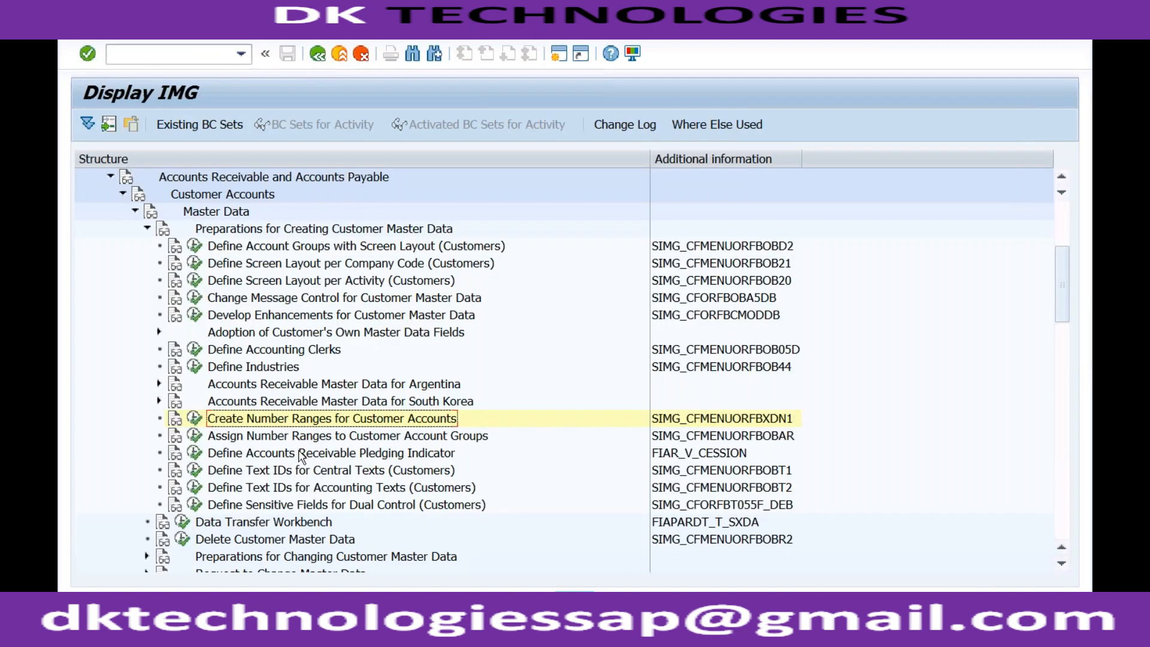
Step: Look up the transaction code for assigning number ranges to customer account groups and add (OBAR) to the matching line in the notes
{"action": "left_click", "coordinate": [195, 436]}
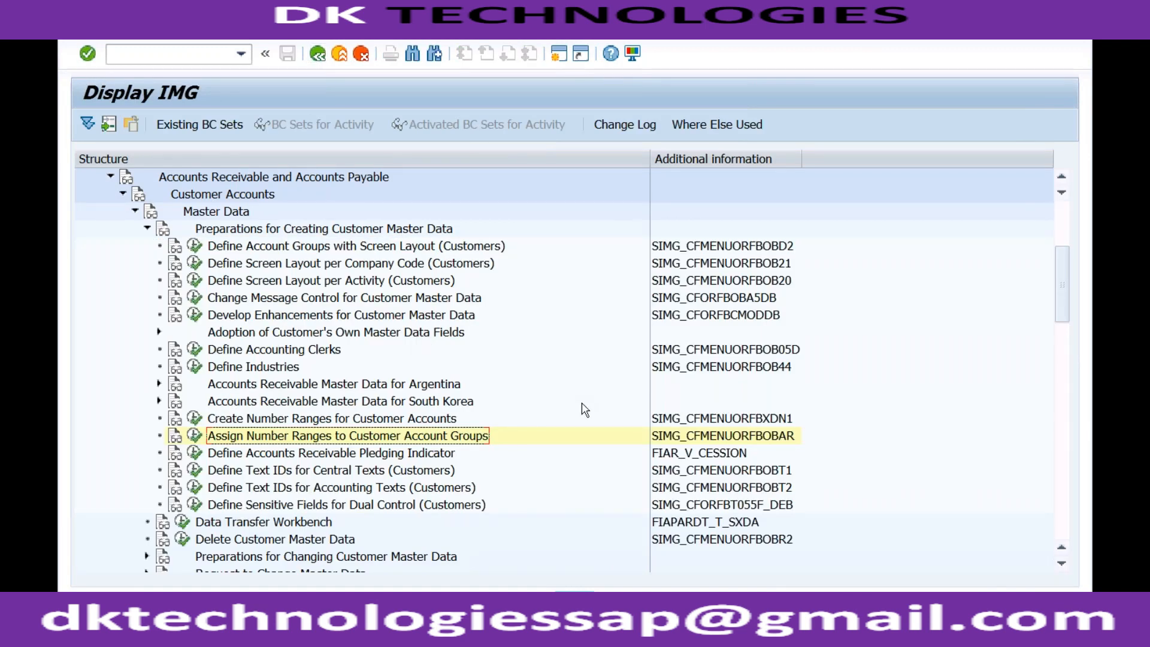
{"action": "left_click", "coordinate": [575, 606]}
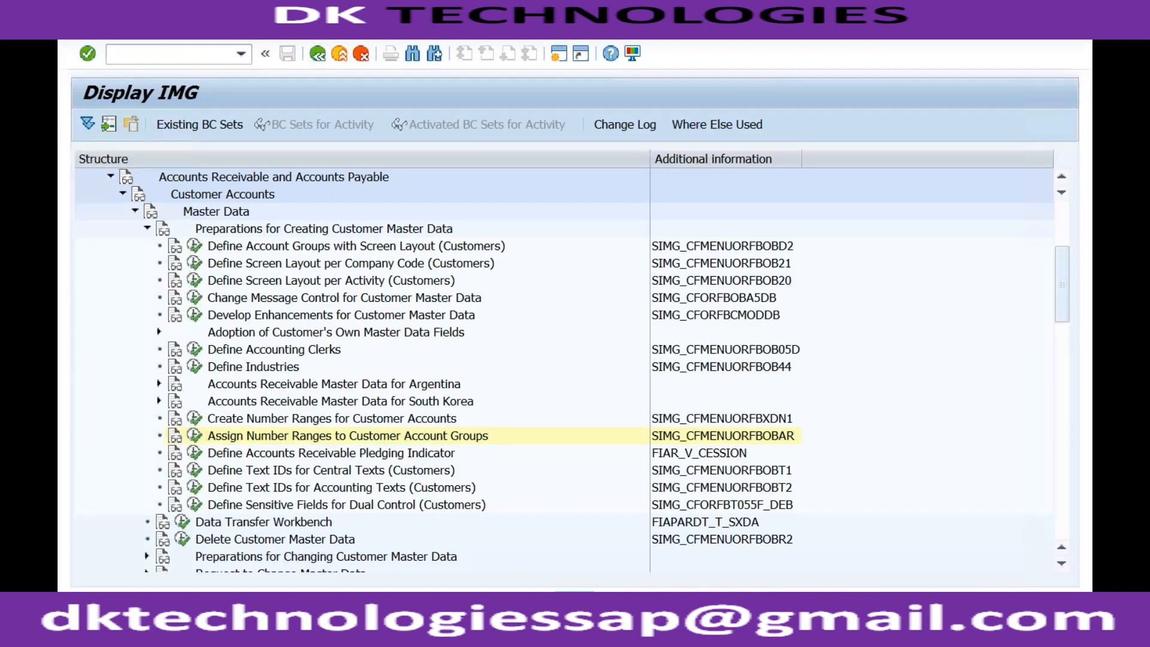
{"action": "type", "text": "(OBAR"}
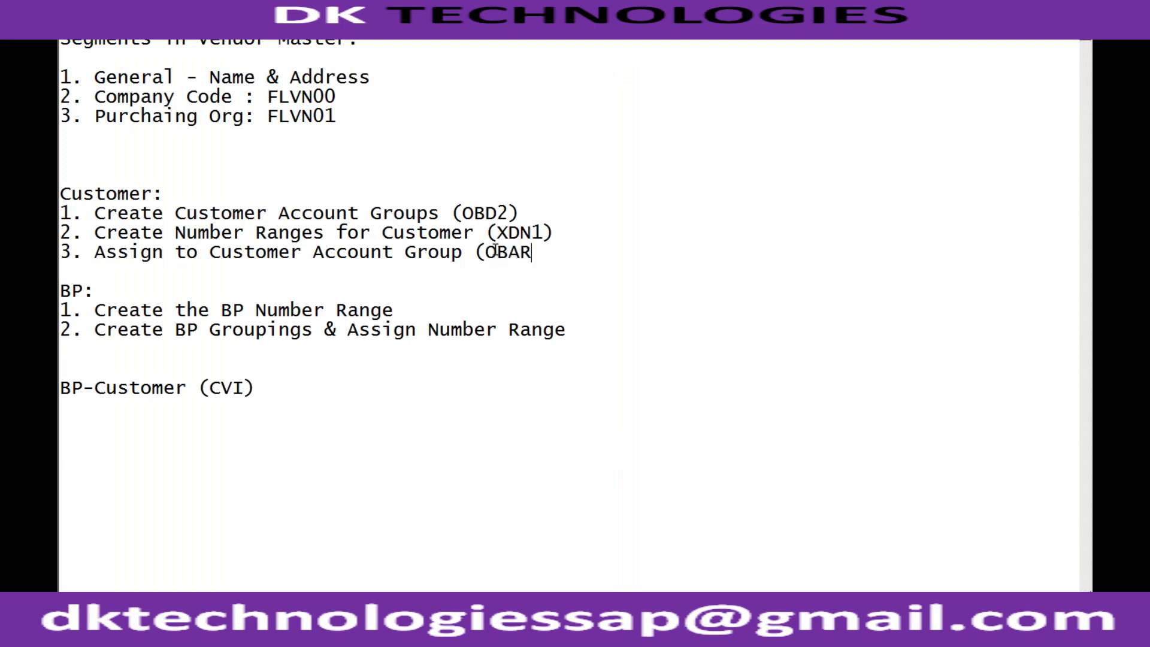
{"action": "type", "text": ")"}
Step: Switch back to the SAP Display IMG window, open Assign Number Ranges to Customer Account Groups, and position the list at account group RDO1
{"action": "mouse_move", "coordinate": [263, 638]}
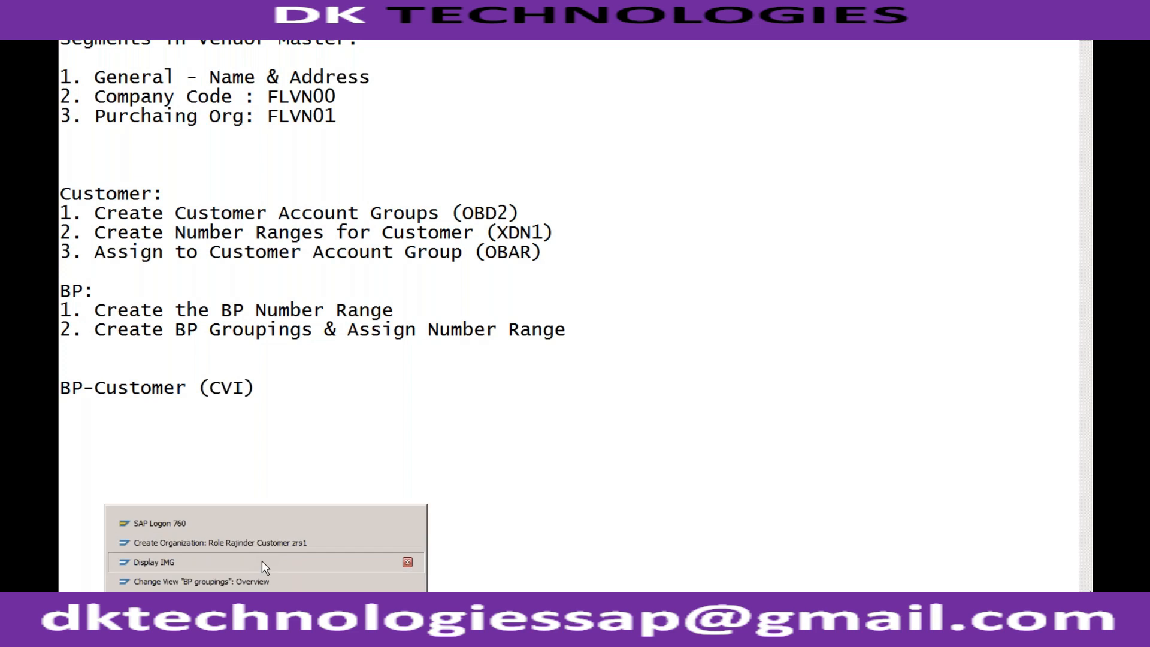
{"action": "left_click", "coordinate": [261, 561]}
{"action": "left_click", "coordinate": [195, 436]}
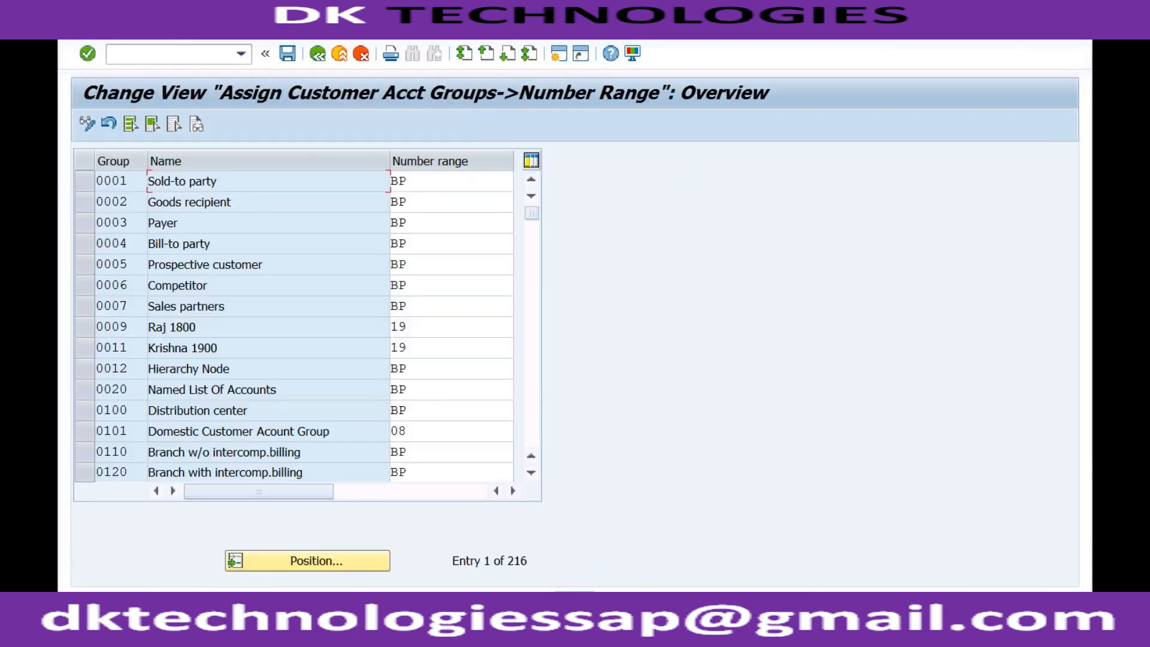
{"action": "left_click", "coordinate": [293, 561]}
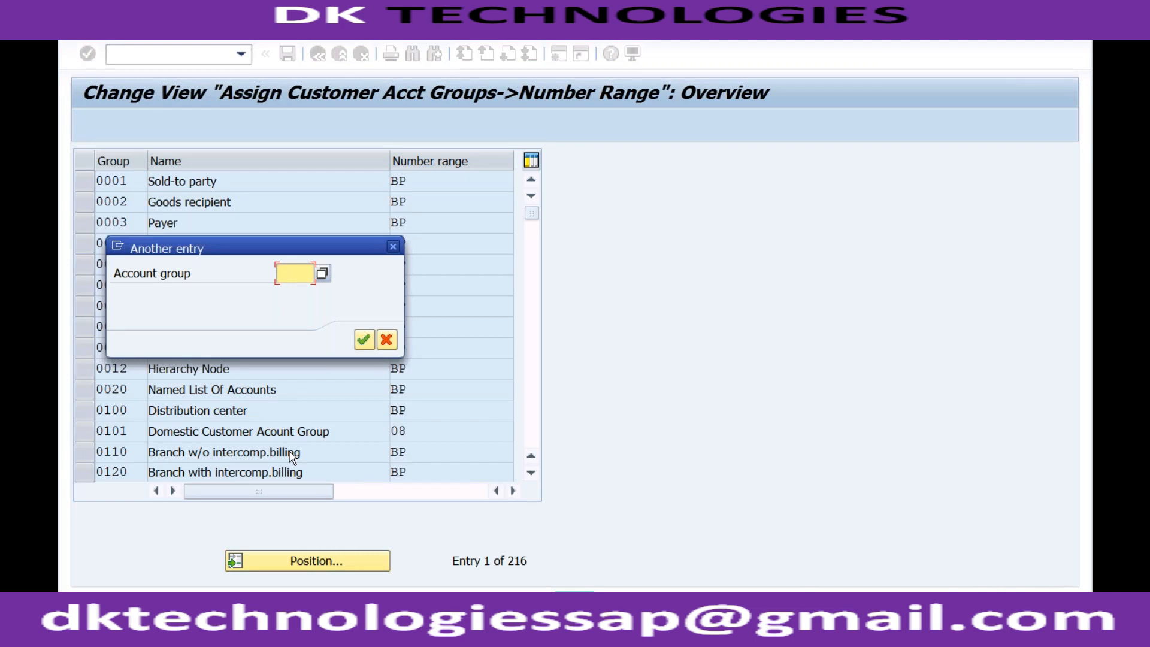
{"action": "type", "text": "rdo1"}
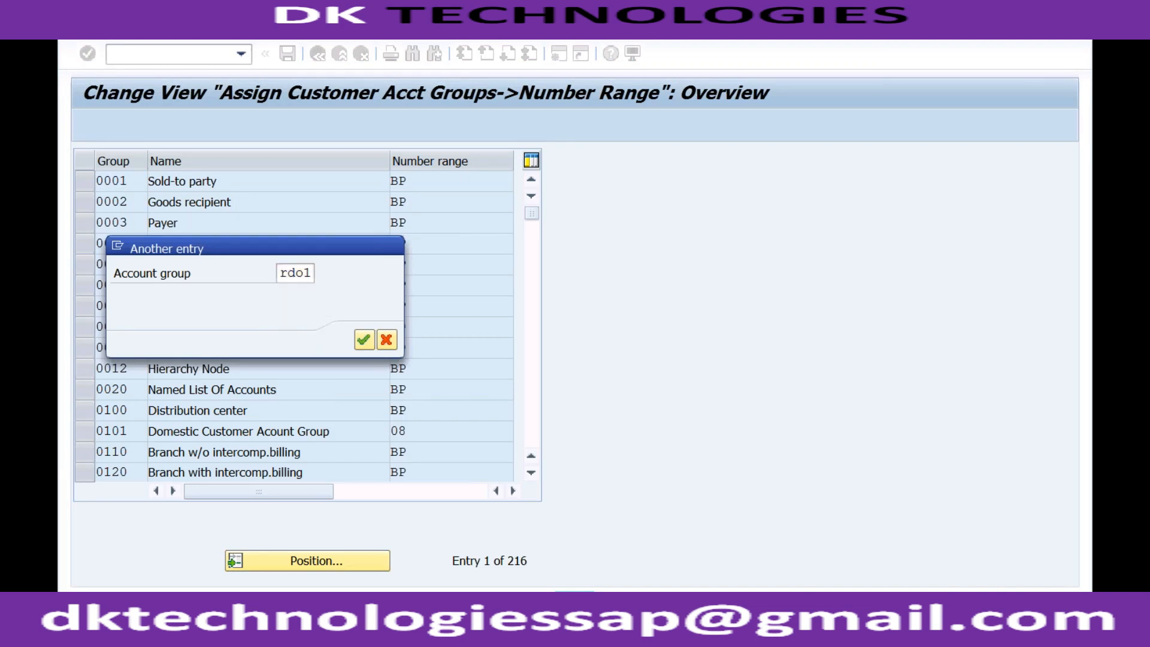
{"action": "key", "text": "Return"}
Step: Assign number range Y1 to account group RDO1 by choosing it from the list of possible intervals
{"action": "left_click", "coordinate": [407, 179]}
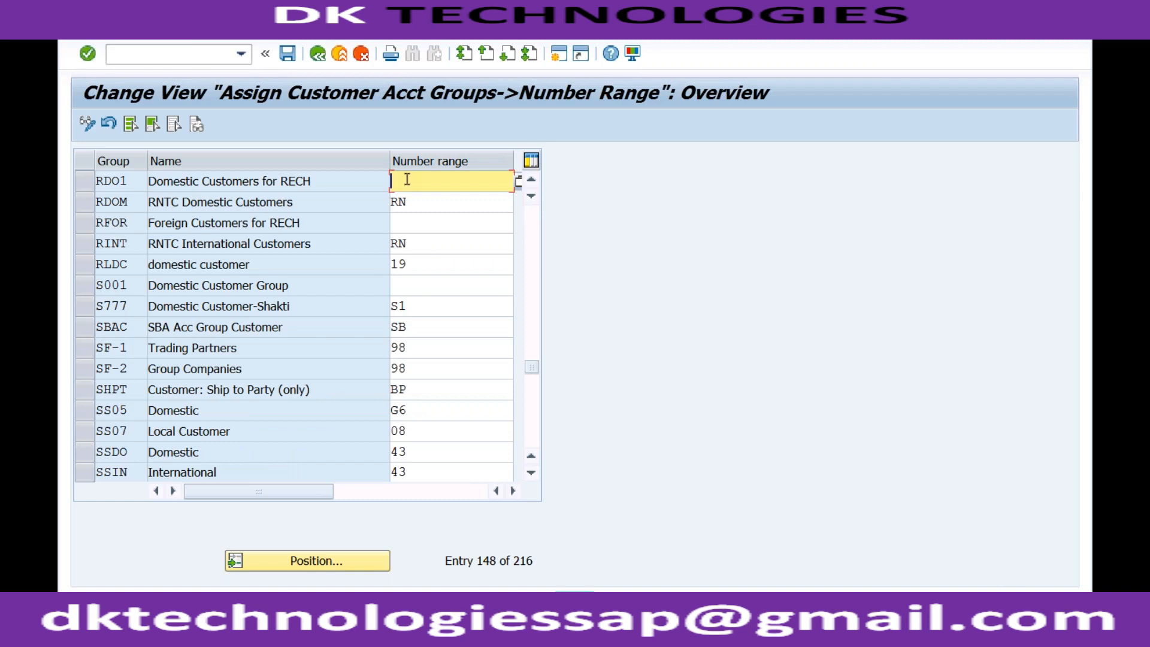
{"action": "left_click", "coordinate": [519, 182]}
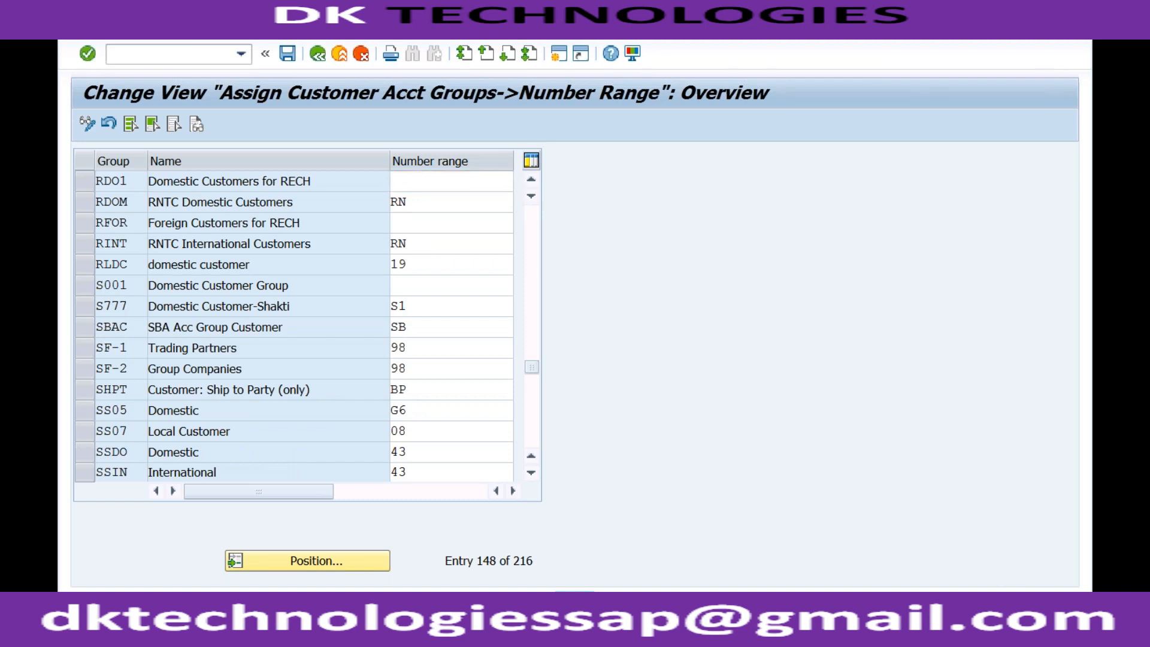
{"action": "left_click", "coordinate": [1027, 333]}
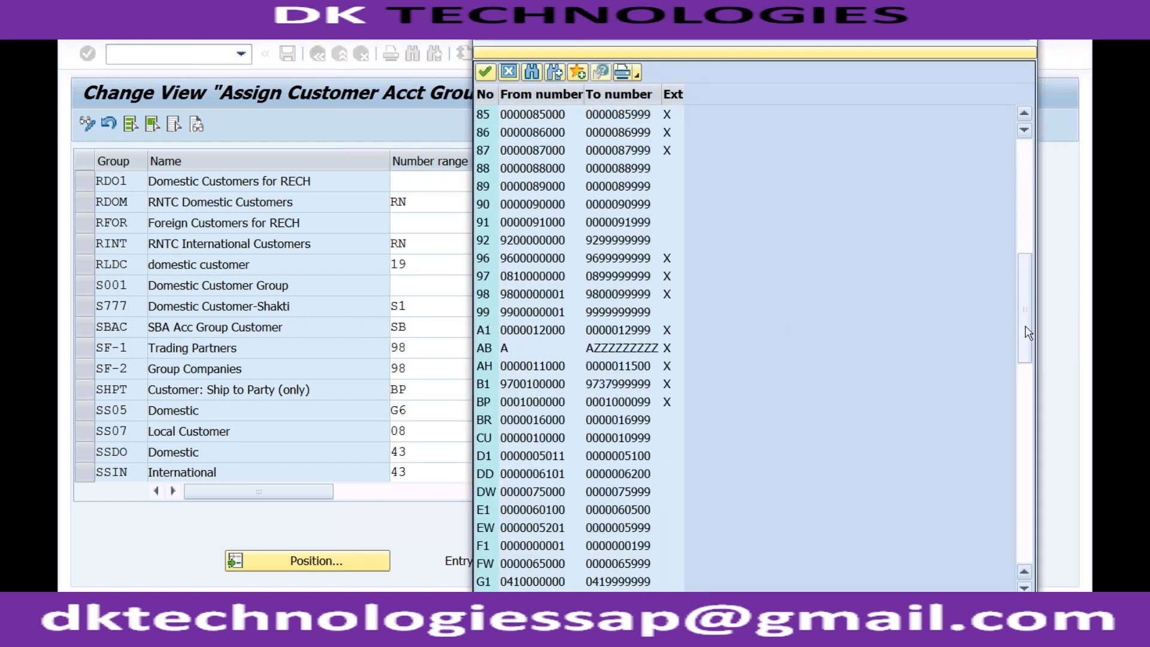
{"action": "left_click", "coordinate": [1031, 513]}
{"action": "left_click", "coordinate": [1027, 516]}
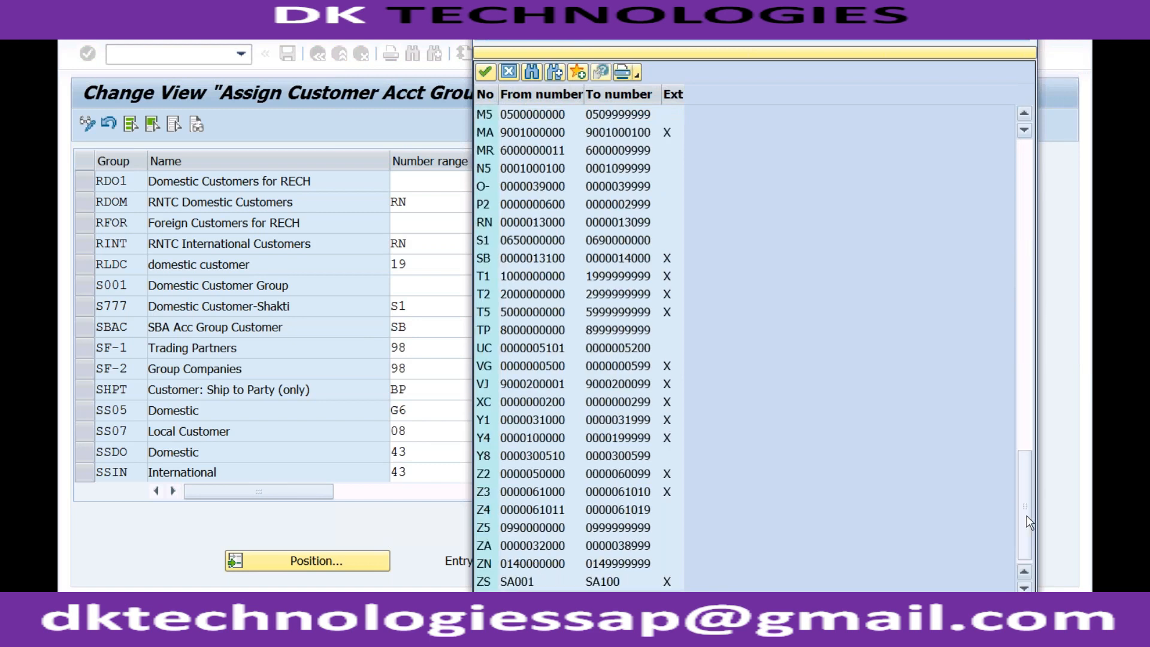
{"action": "left_click", "coordinate": [538, 421]}
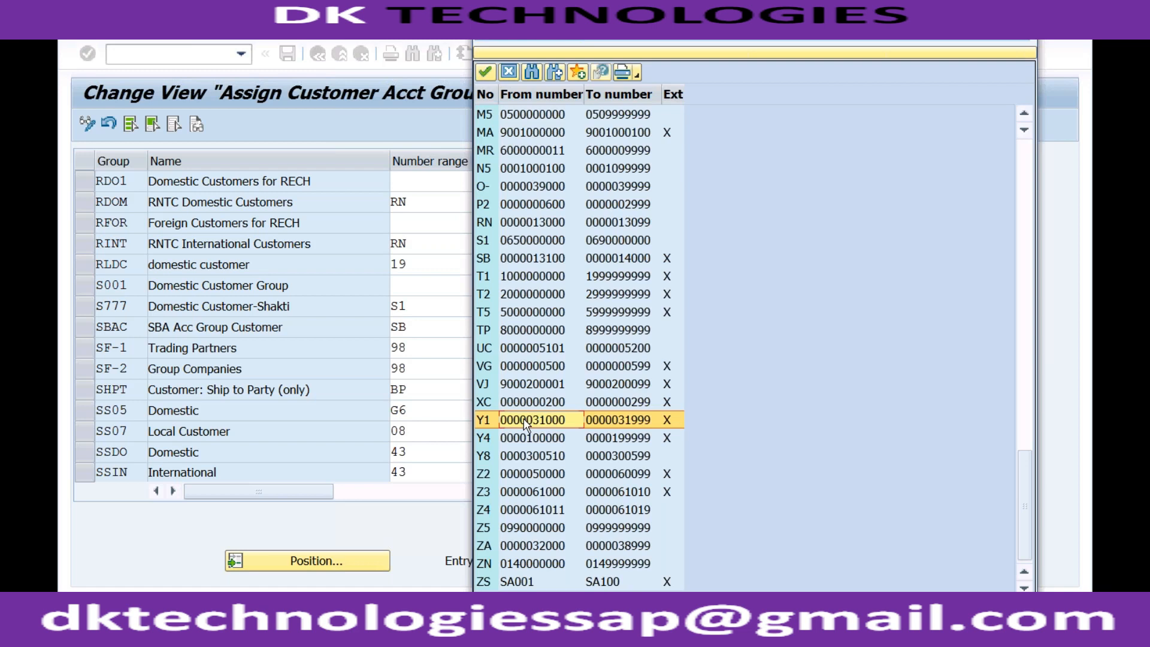
{"action": "double_click", "coordinate": [526, 423]}
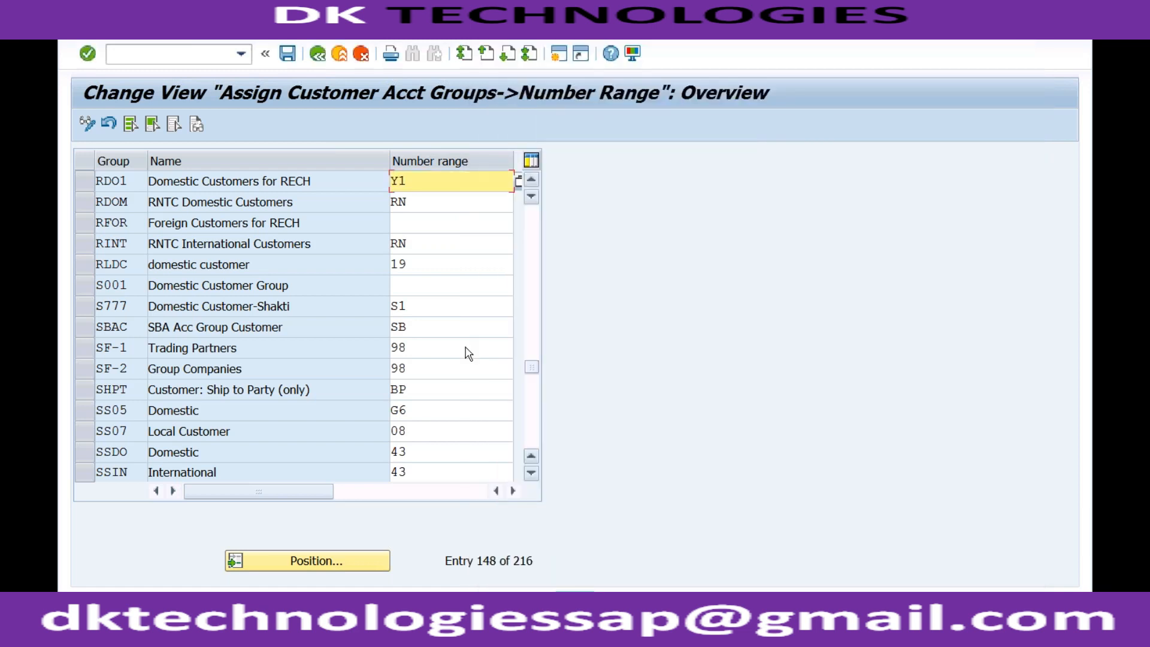
Step: Assign number range Y4 to account group RFOR and save the assignments to the RECH customizing request
{"action": "left_click", "coordinate": [413, 221]}
{"action": "type", "text": "Y4"}
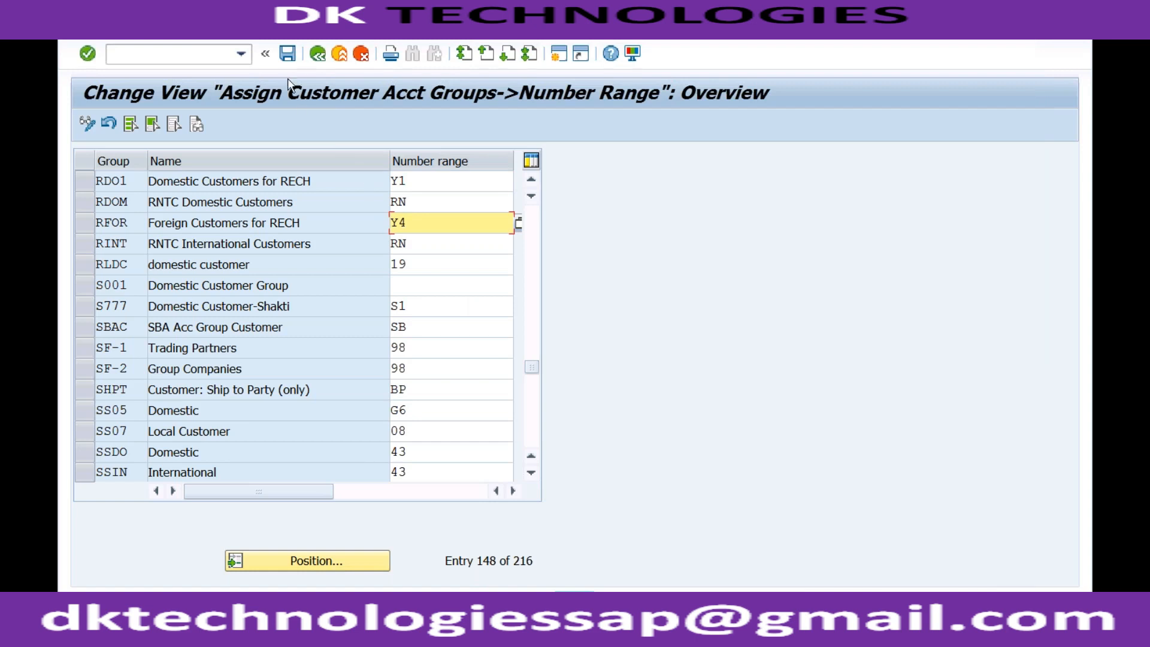
{"action": "left_click", "coordinate": [287, 54]}
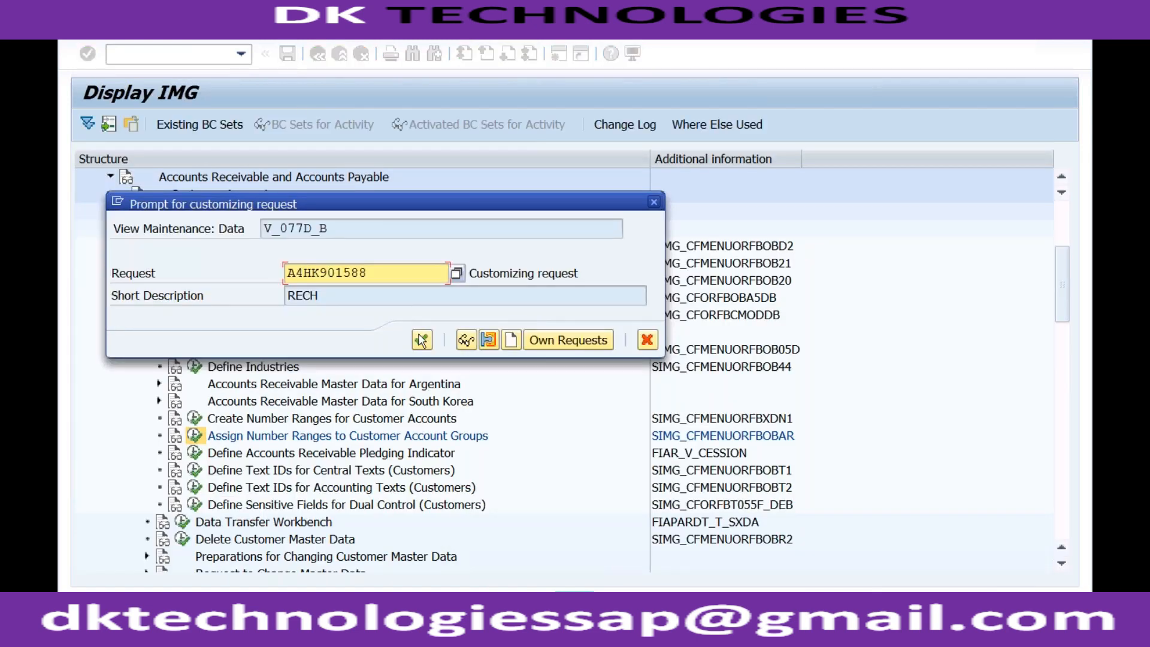
{"action": "left_click", "coordinate": [422, 340]}
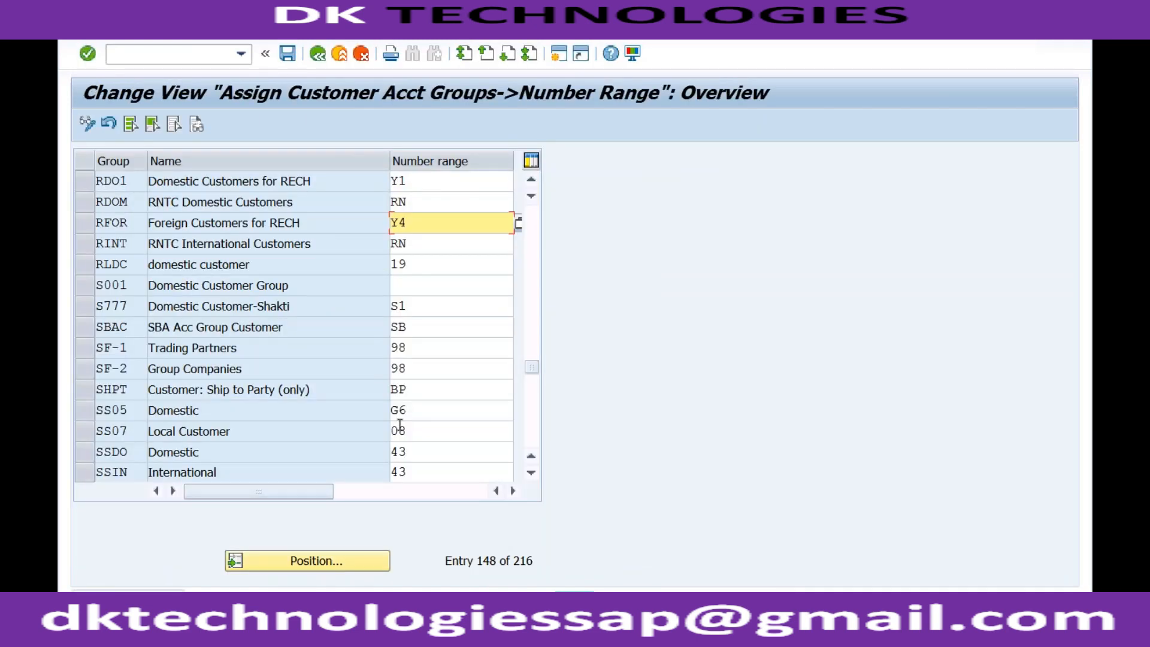
Step: Switch to the notes to check the BP tasks, switch to the SAP window with the BP groupings overview, and leave that view
{"action": "key", "text": "alt+Tab"}
{"action": "left_click", "coordinate": [451, 253]}
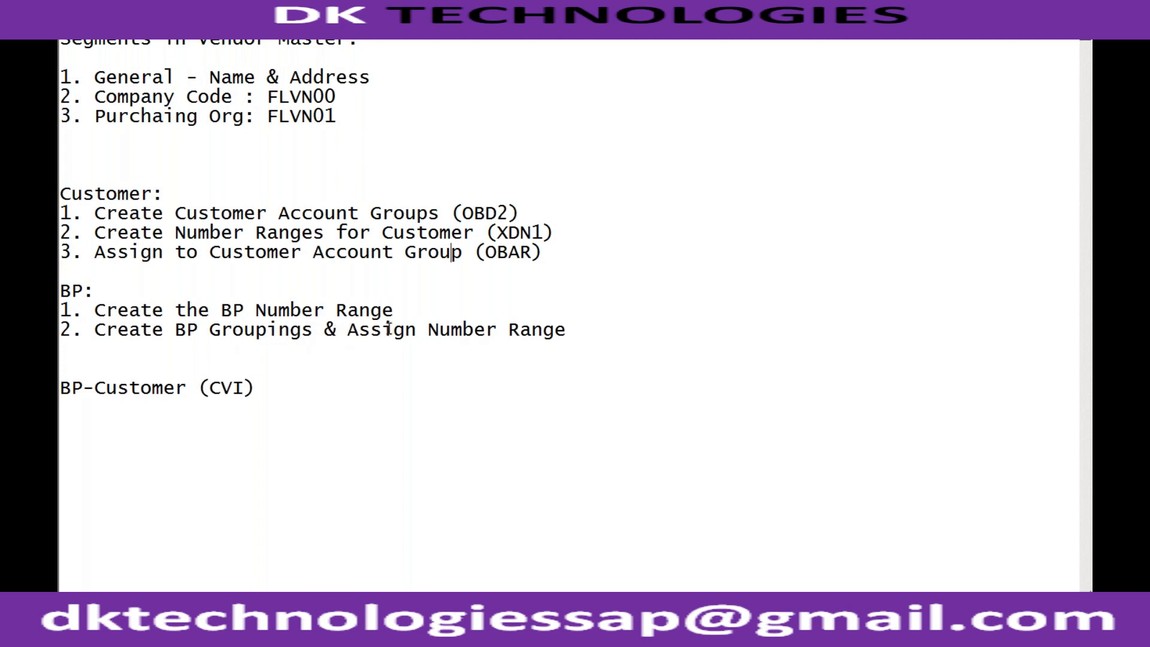
{"action": "left_click", "coordinate": [314, 330]}
{"action": "left_click", "coordinate": [266, 613]}
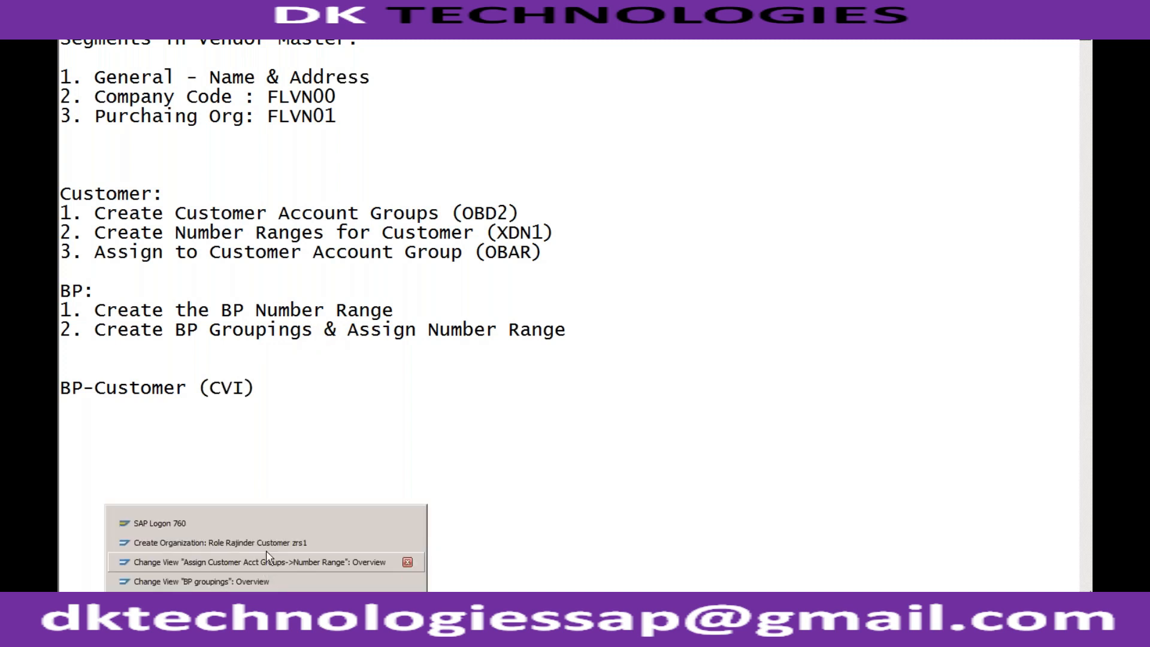
{"action": "left_click", "coordinate": [263, 580]}
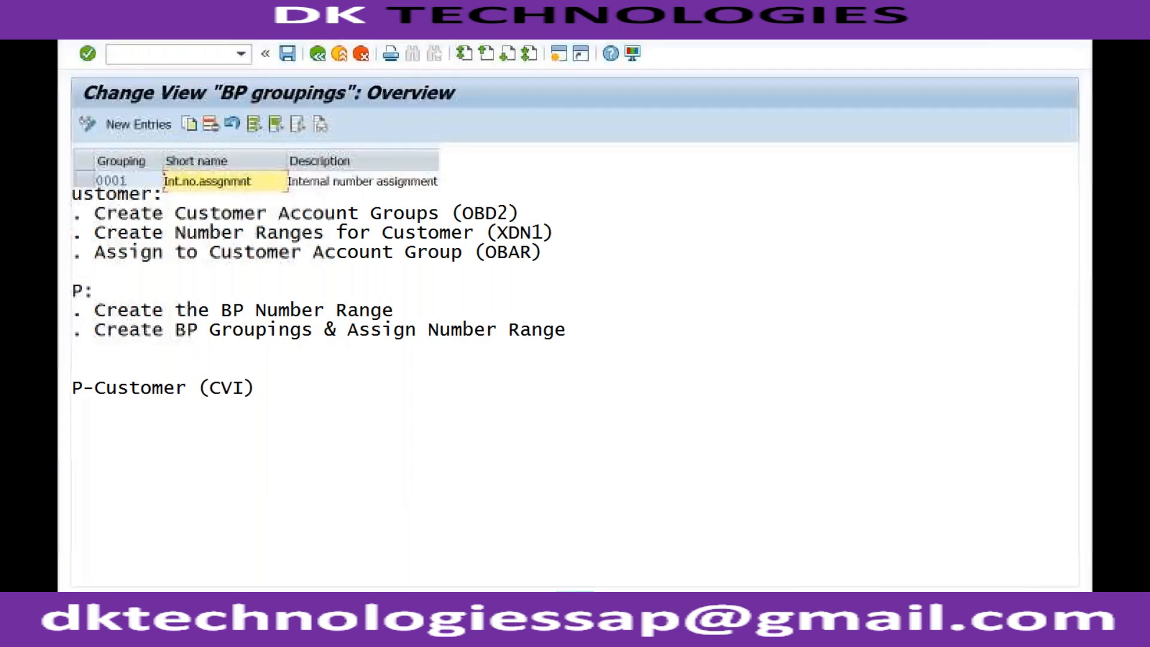
{"action": "left_click", "coordinate": [318, 54]}
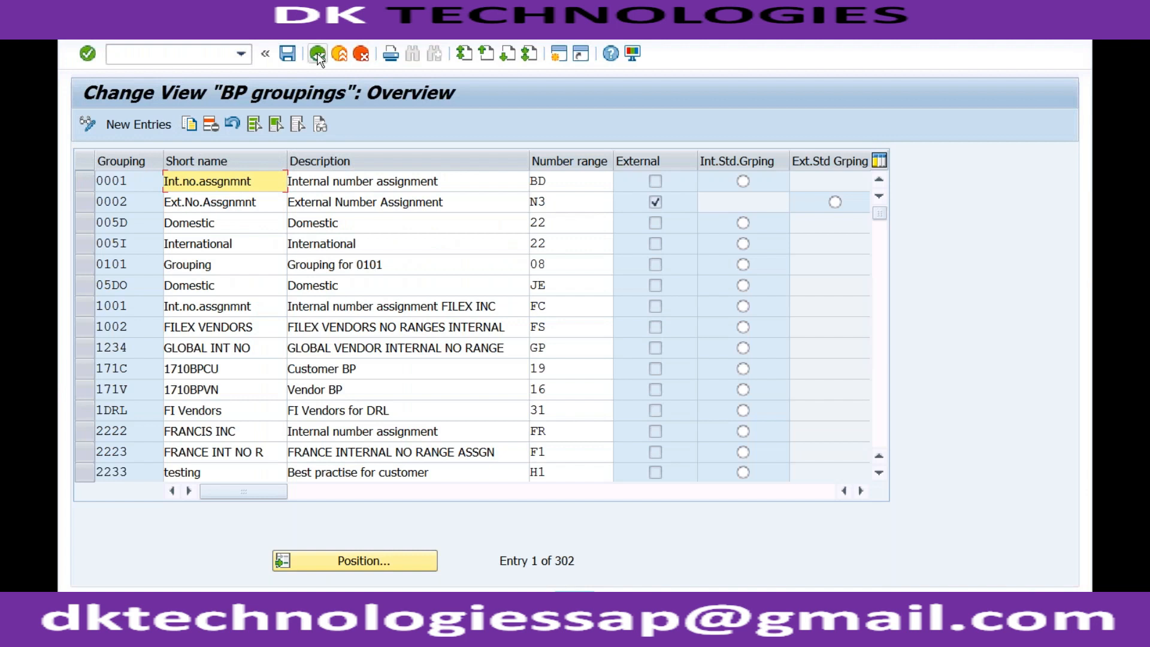